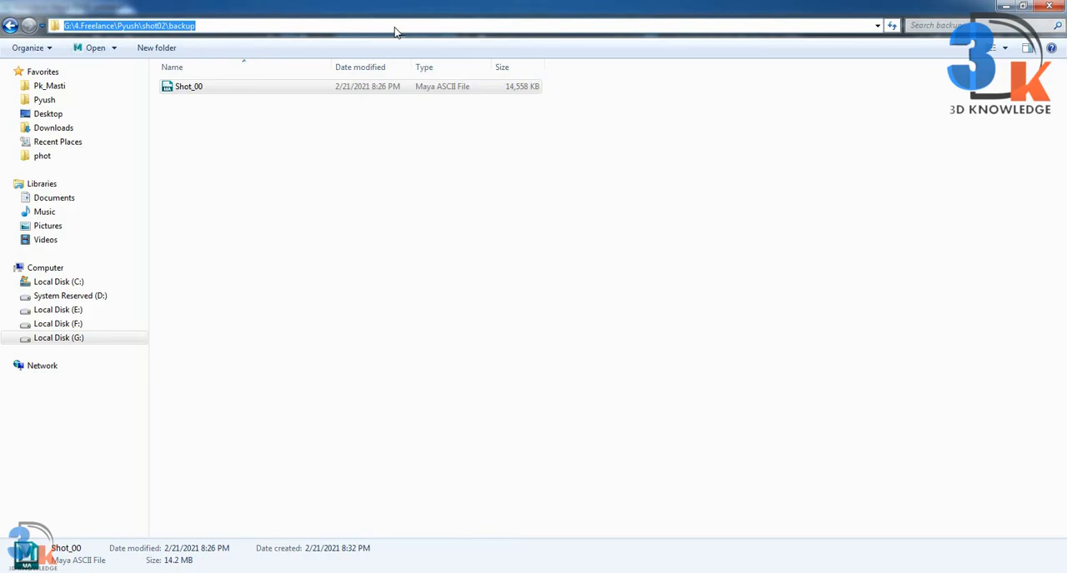
Step: Switch to Maya and open Shot_00.ma from the shot02 backup folder without saving the untitled scene
click(515, 523)
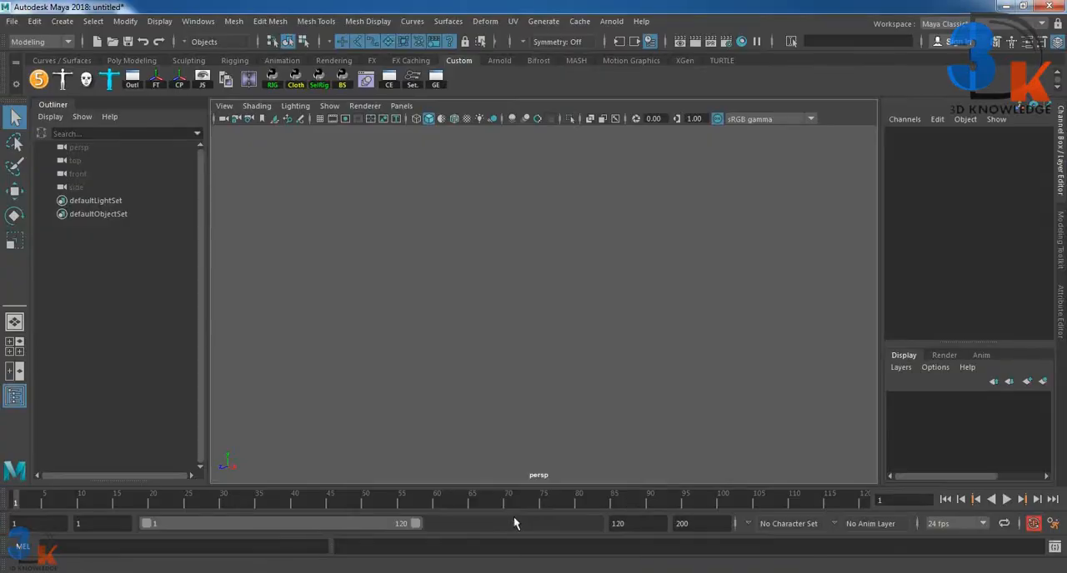
click(12, 21)
click(33, 45)
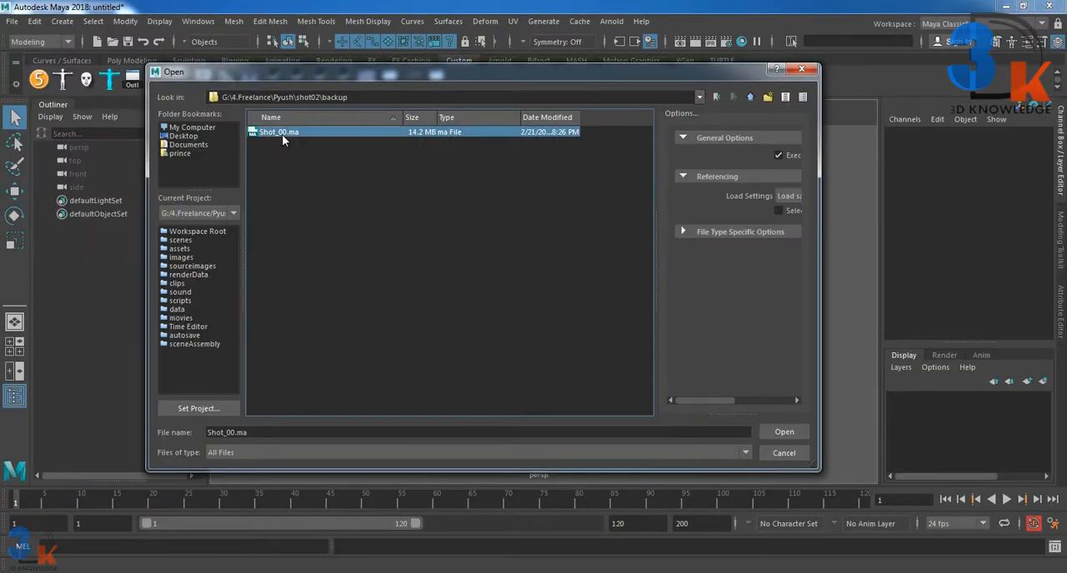
click(781, 433)
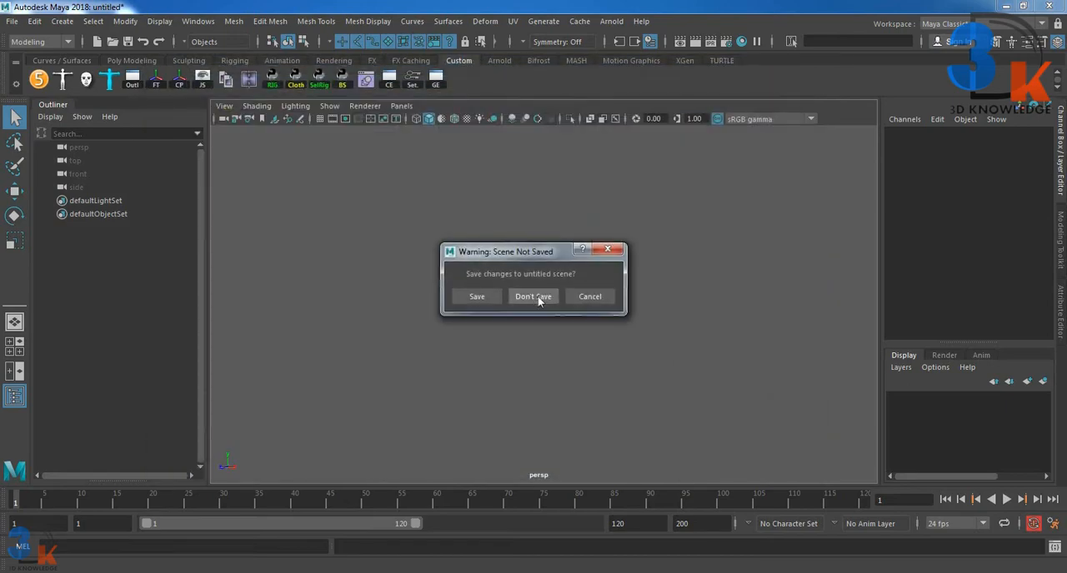
click(538, 299)
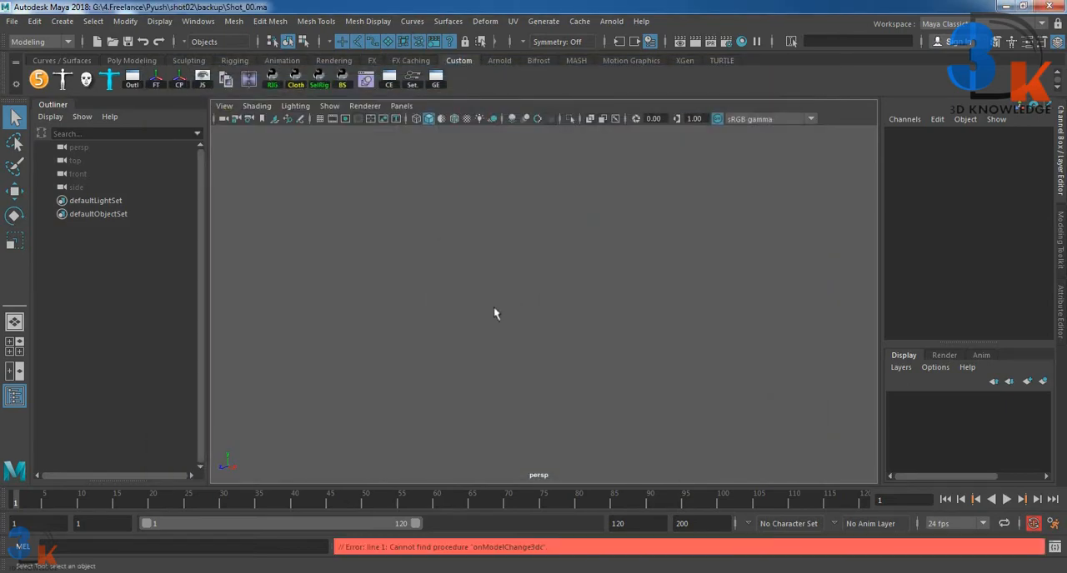
Step: Show the grid in the perspective viewport
click(321, 120)
scroll(417, 267, down, 2)
scroll(418, 266, up, 5)
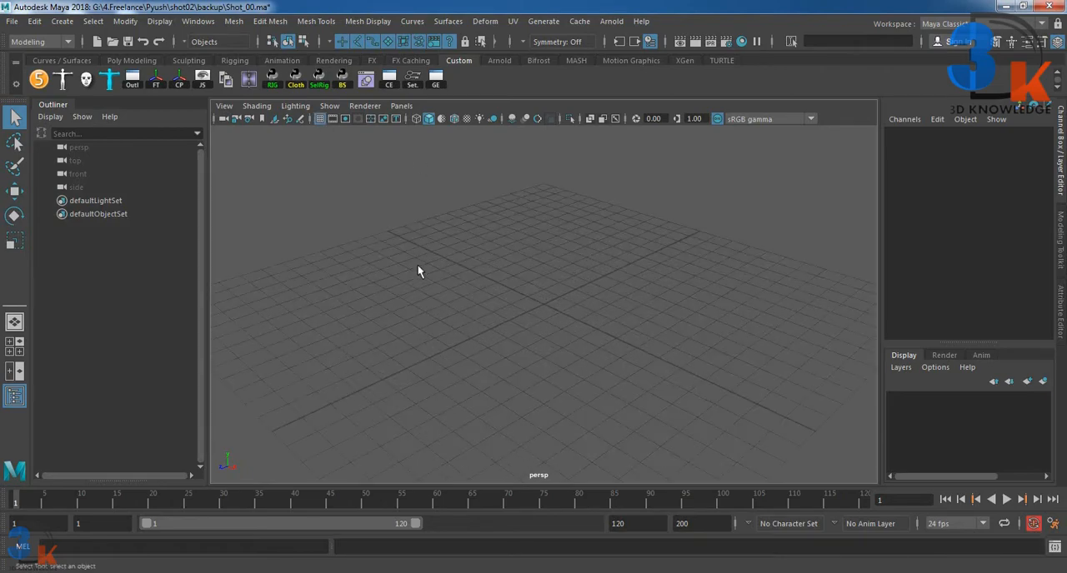
scroll(418, 267, down, 5)
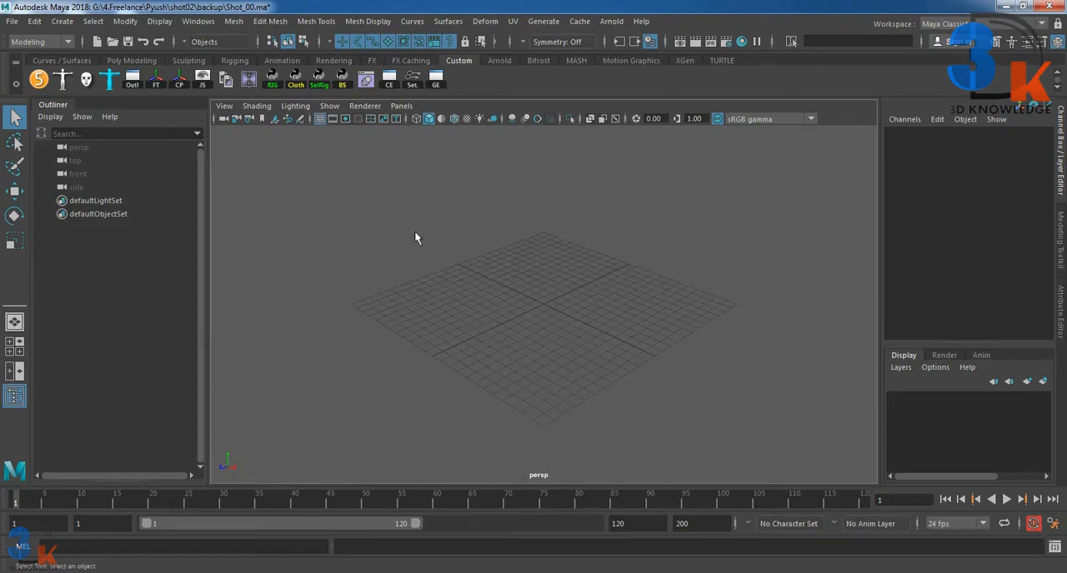
Step: Open the Script Editor, clear its history and enlarge the history output area
click(1054, 546)
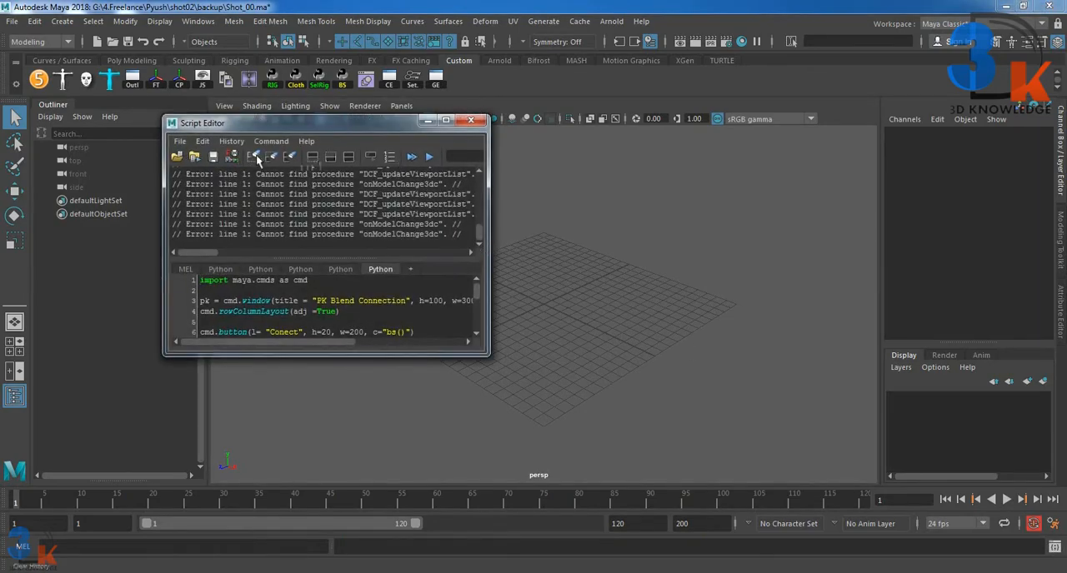
click(254, 157)
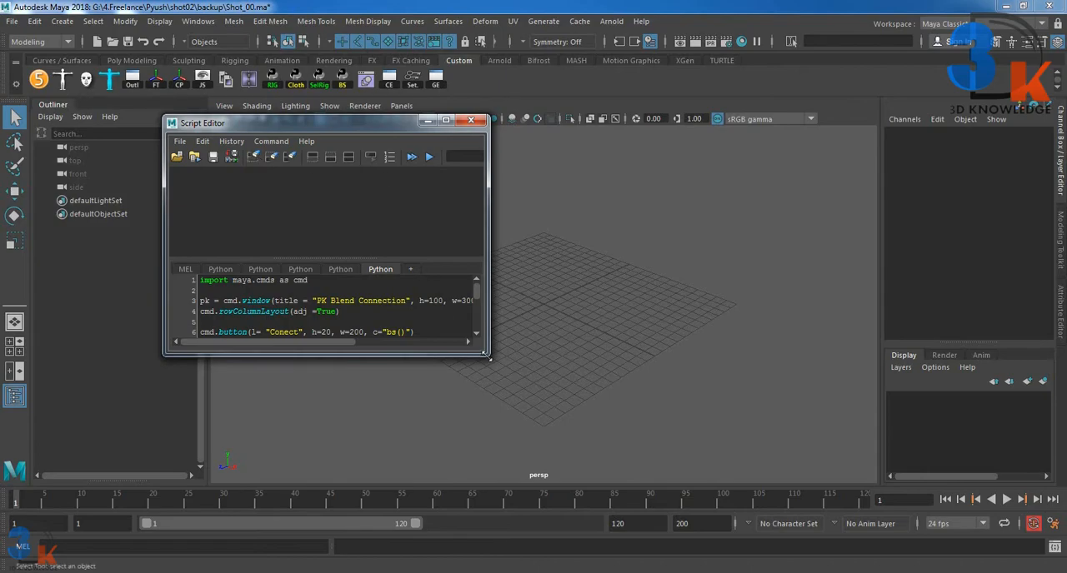
drag(489, 357, 555, 487)
drag(395, 324, 412, 466)
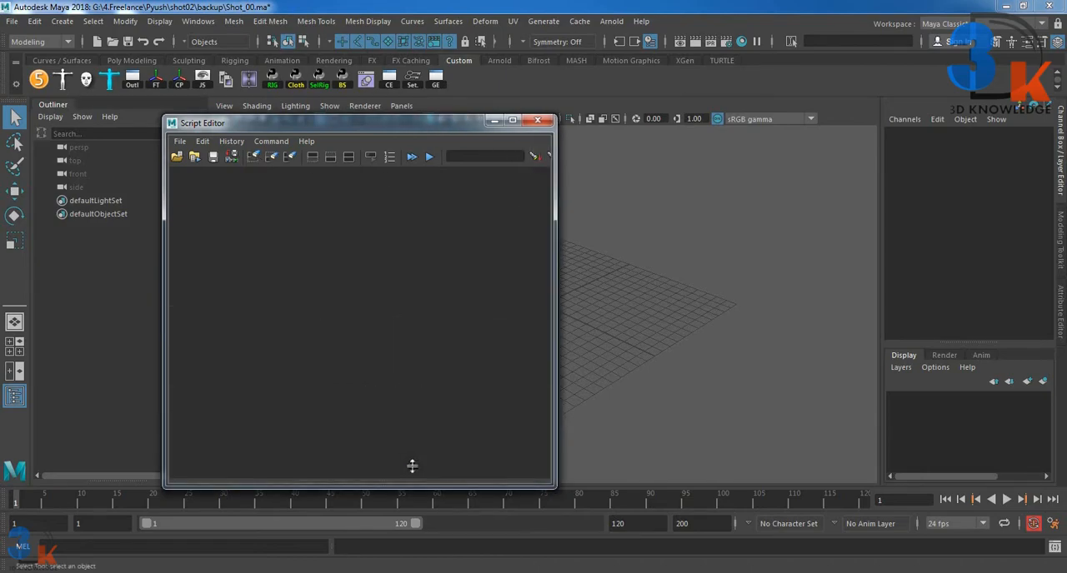
Step: Move the Script Editor aside and reopen Shot_00.ma from the backup folder without saving changes
click(13, 22)
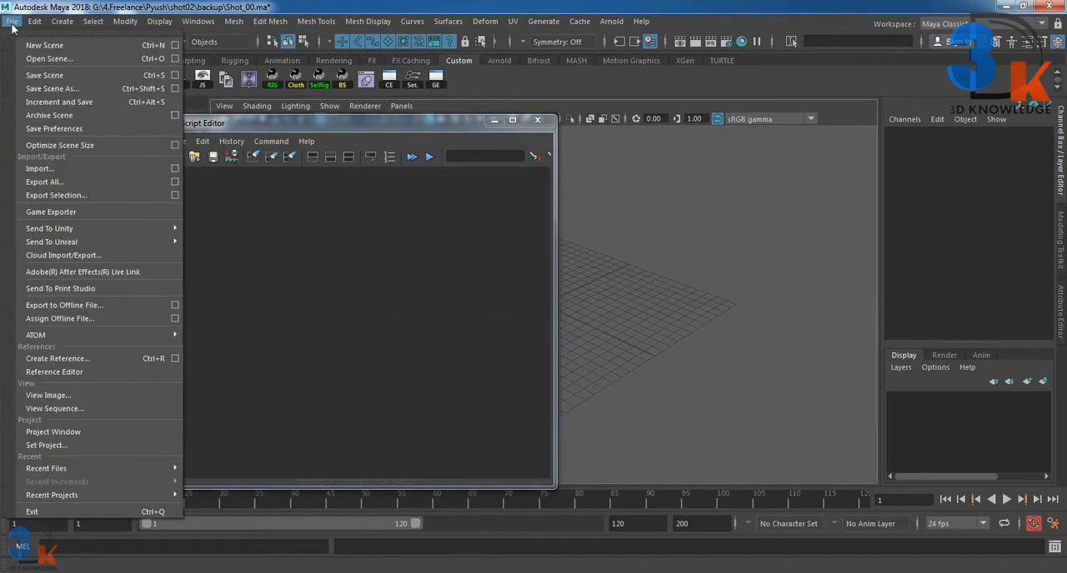
click(308, 123)
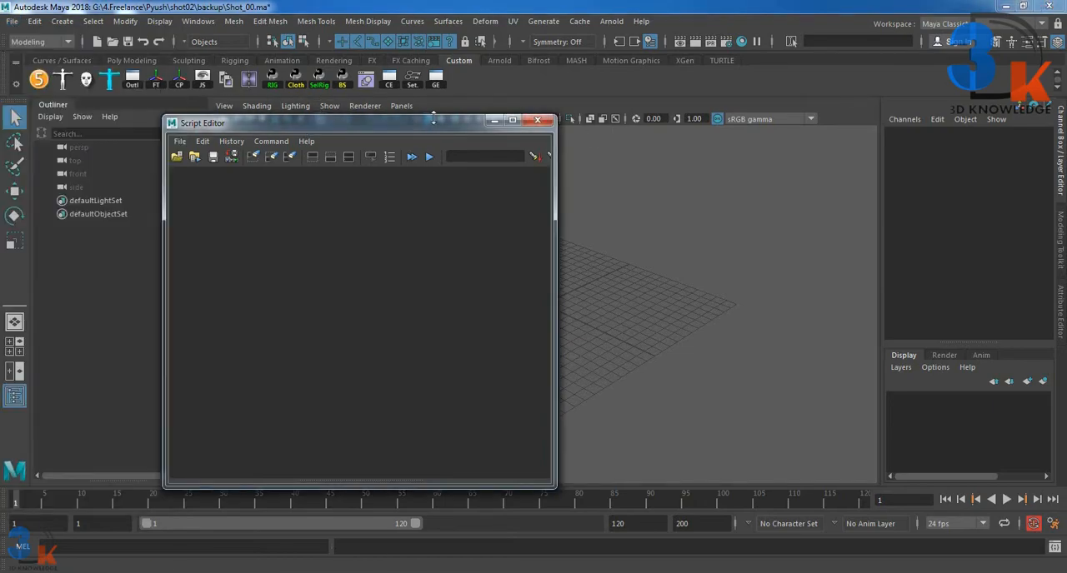
drag(433, 121, 799, 75)
click(13, 22)
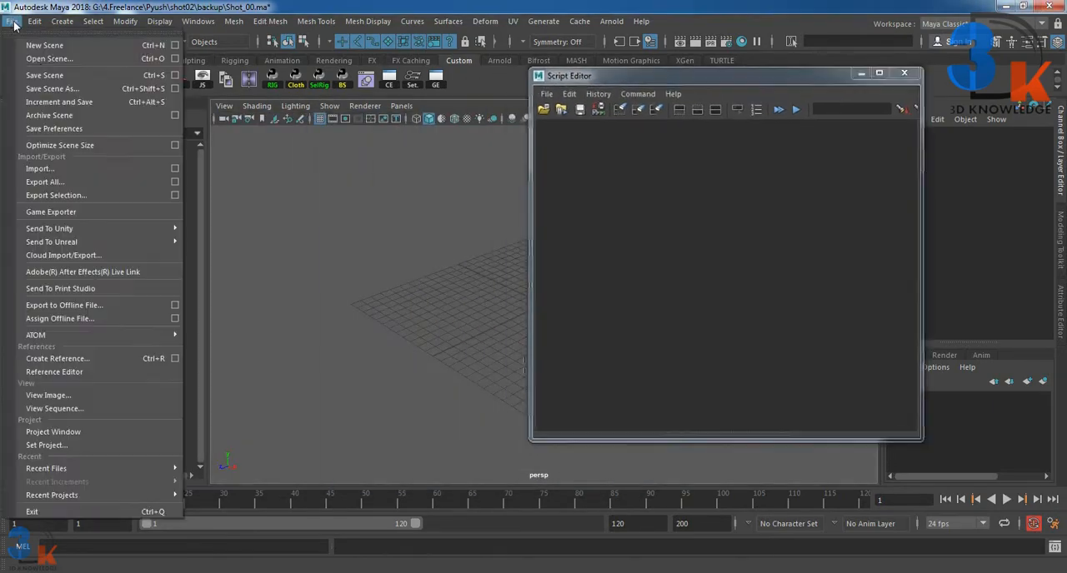
click(50, 59)
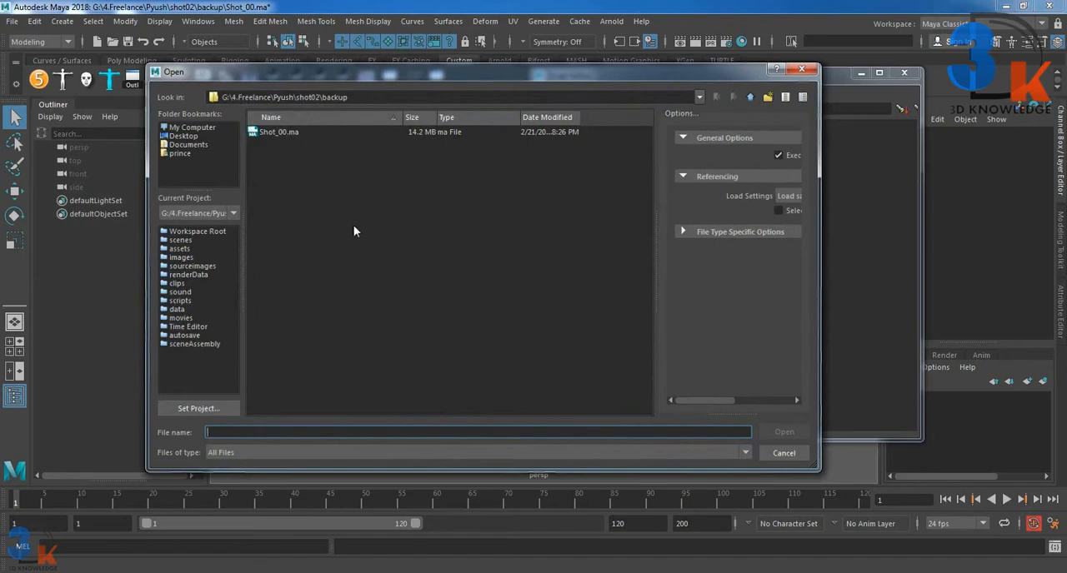
click(266, 133)
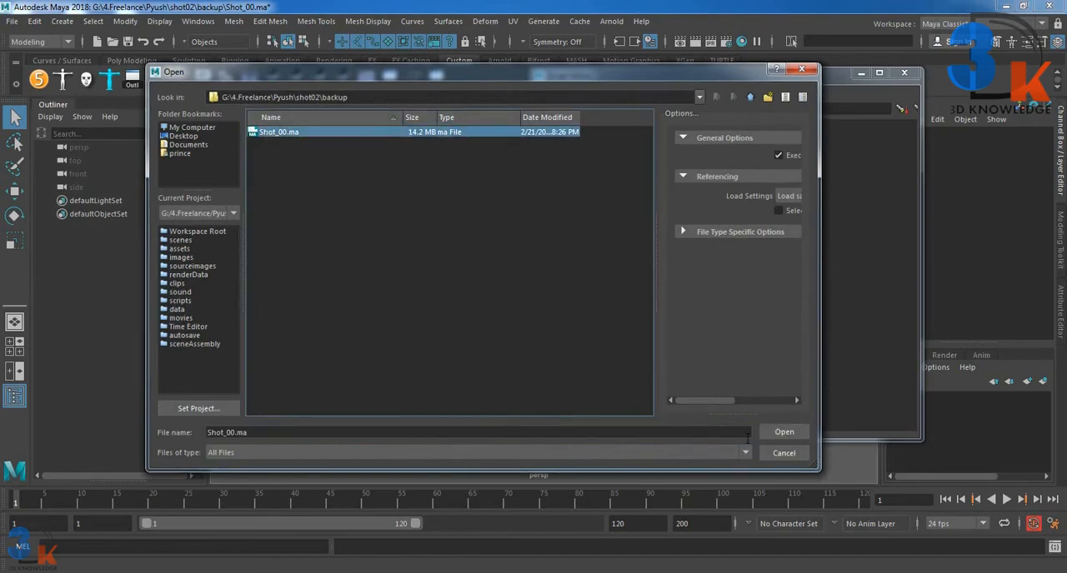
click(784, 432)
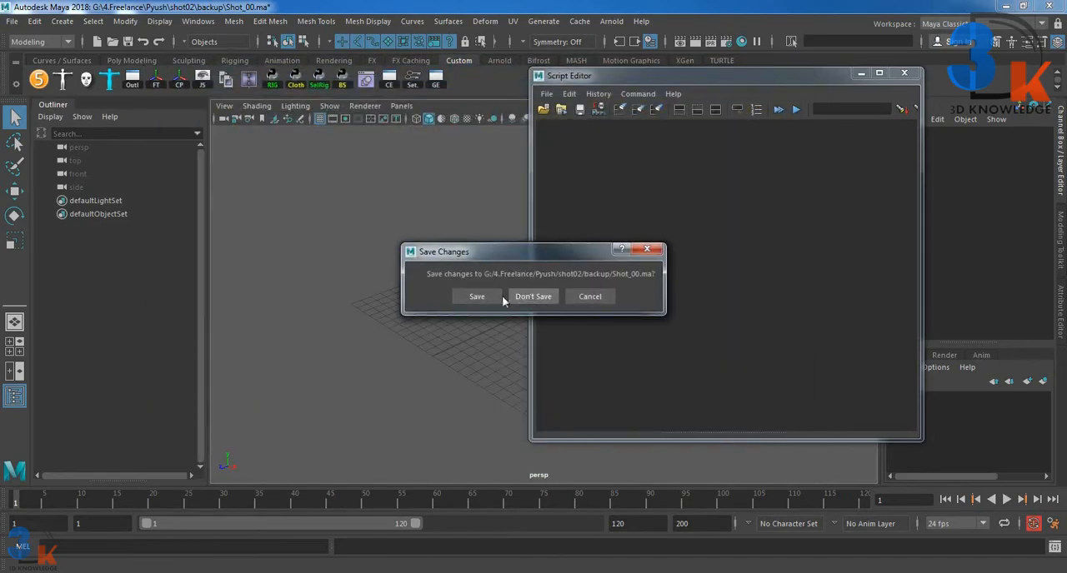
click(517, 300)
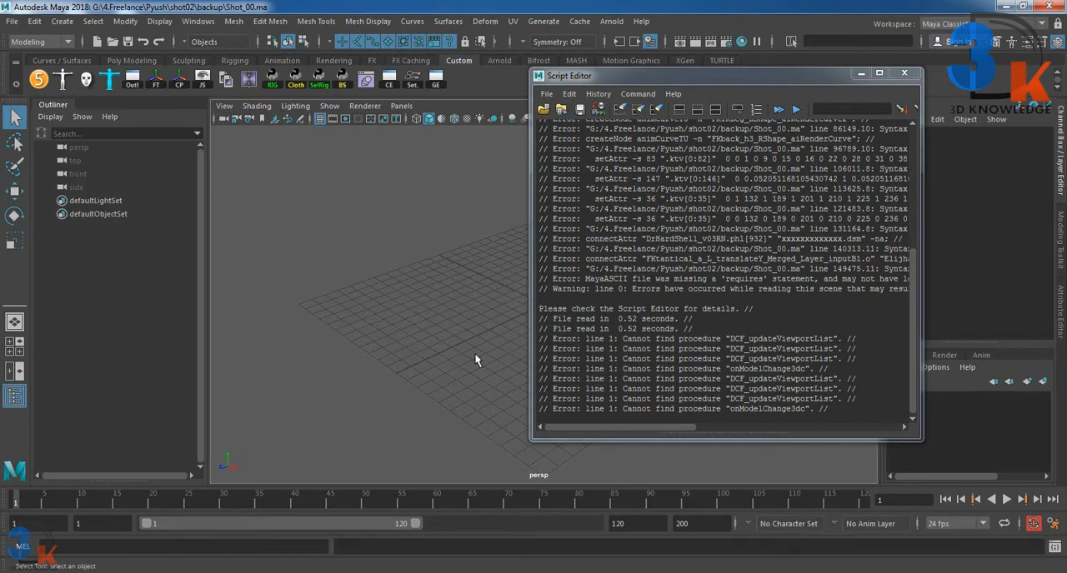
Step: Examine the file loading errors for Shot_00.ma in the maximized Script Editor and close it
scroll(725, 267, up, 3)
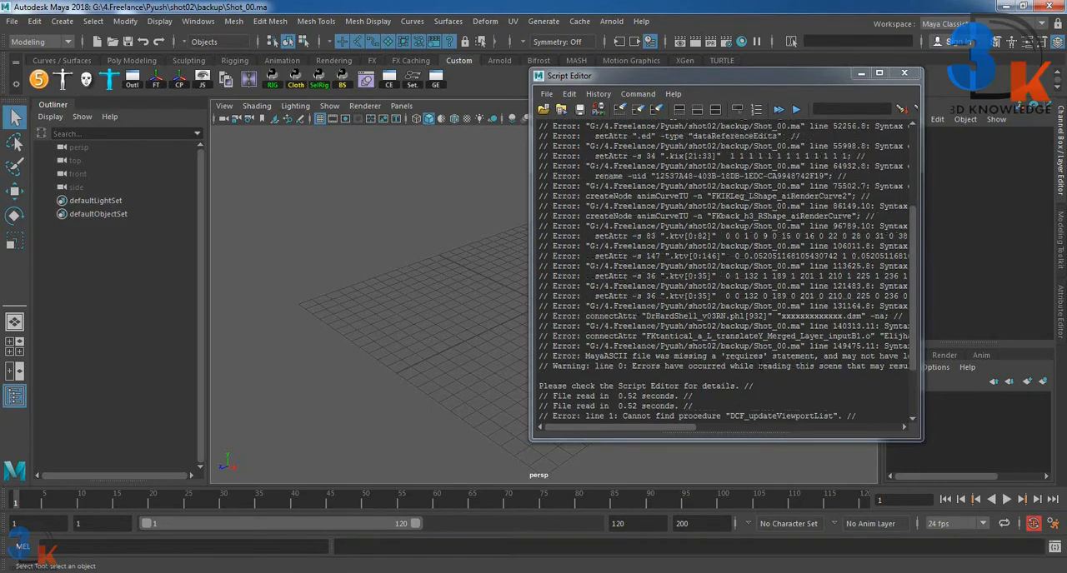
scroll(728, 272, up, 2)
scroll(725, 271, up, 3)
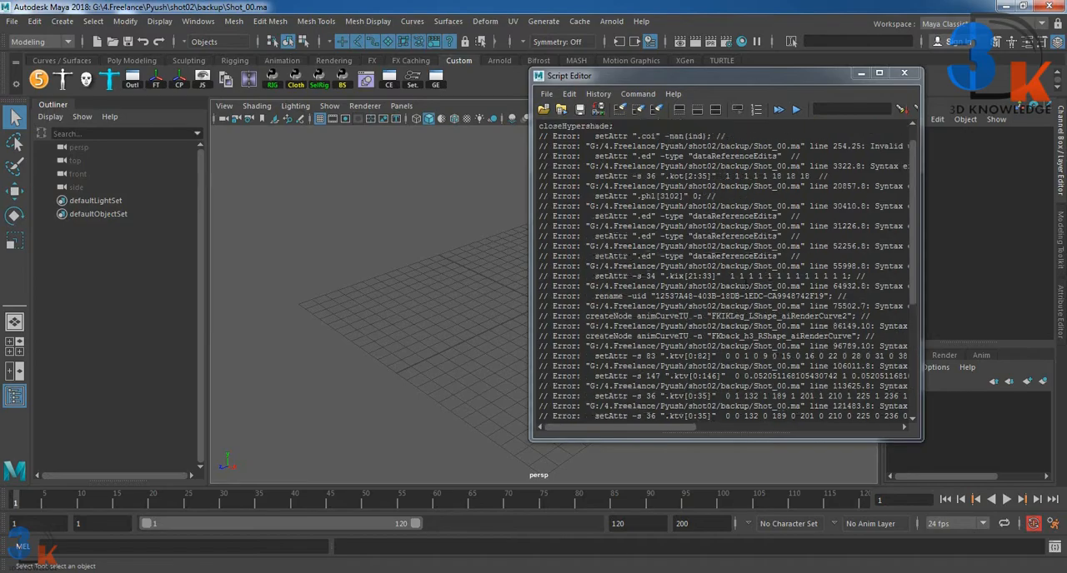
click(878, 72)
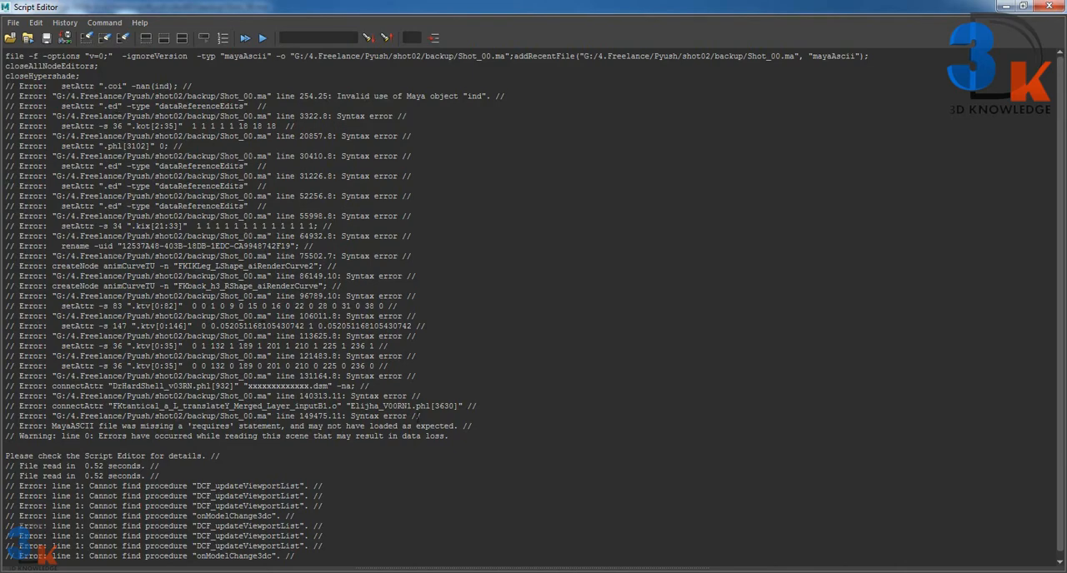
scroll(581, 284, down, 1)
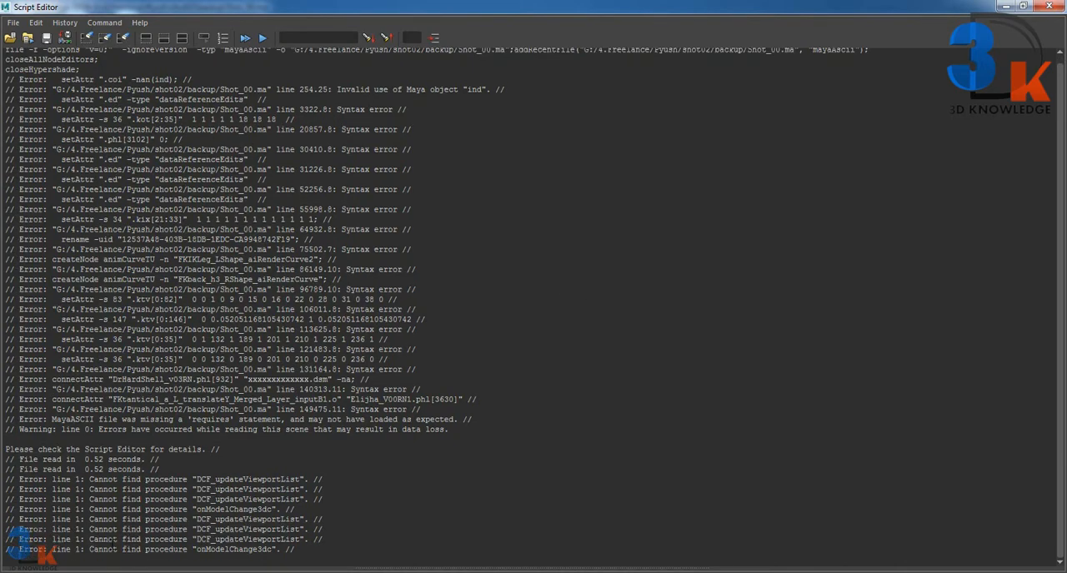
click(1023, 6)
click(913, 71)
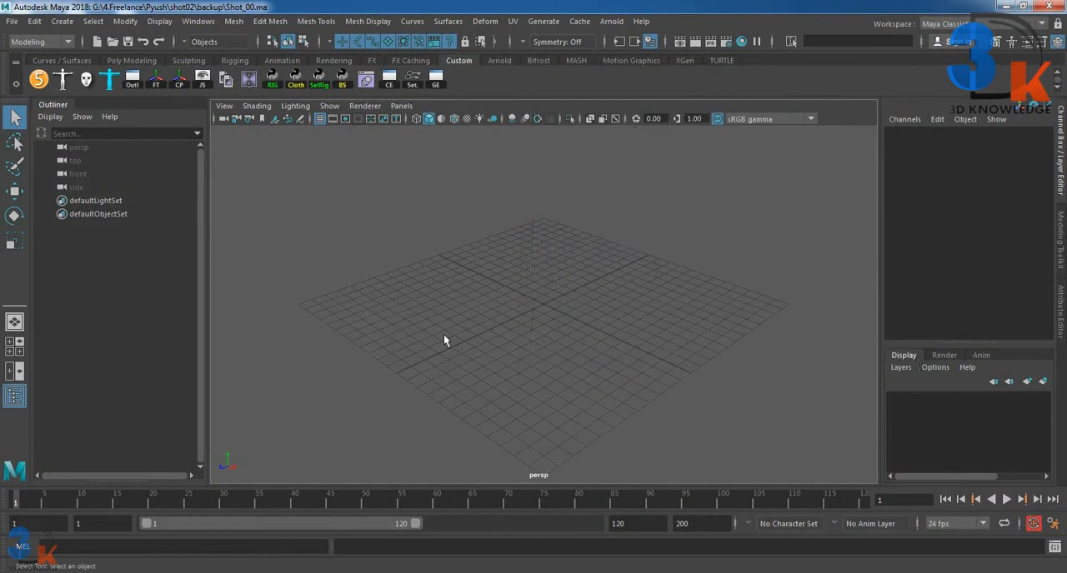
Step: Check the Reference Editor for file references in the scene and close it
scroll(443, 341, up, 3)
click(11, 22)
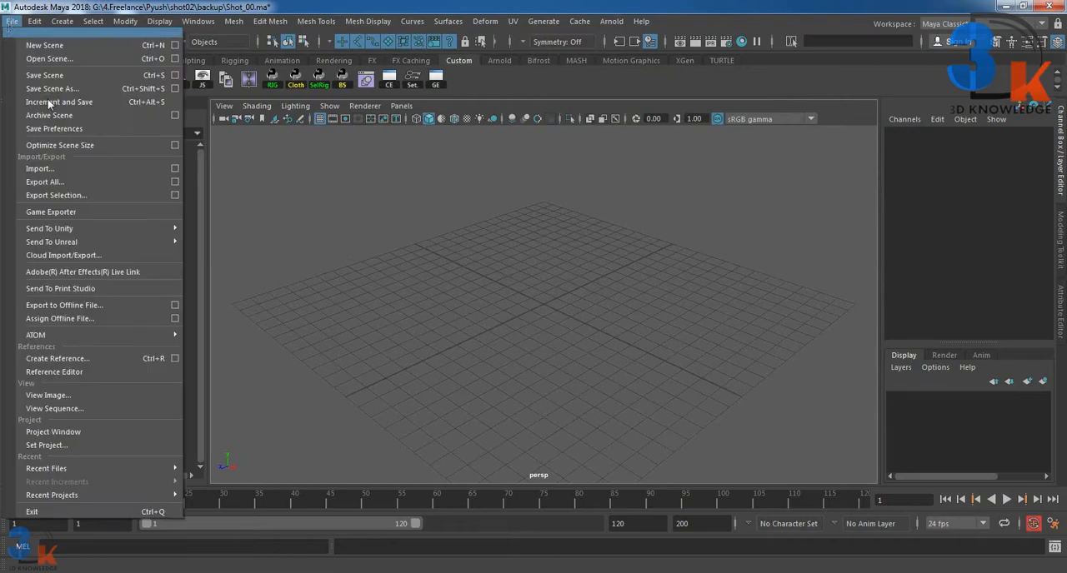
click(58, 371)
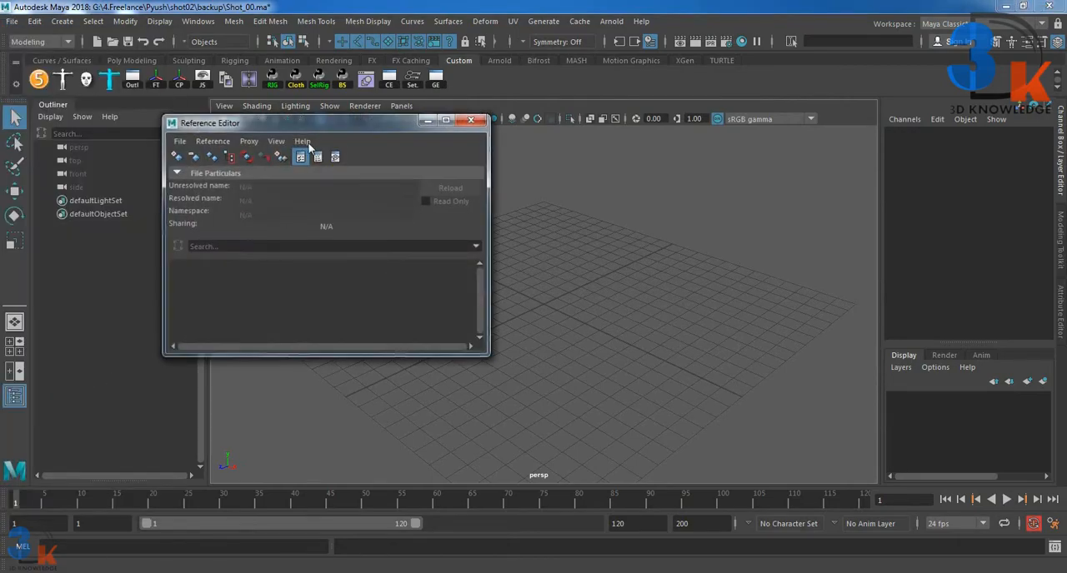
click(470, 120)
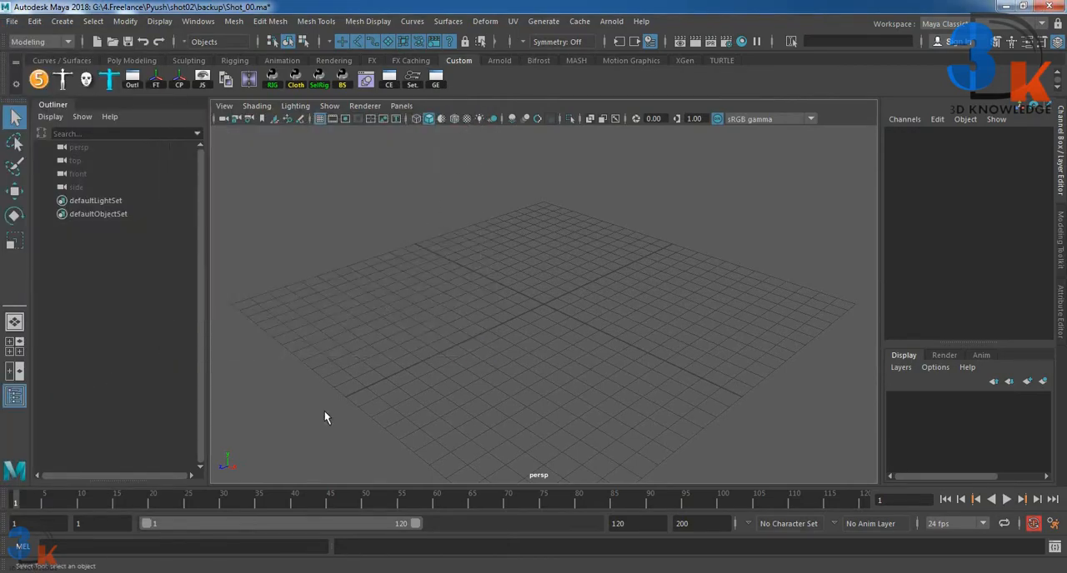
Step: Switch to the backup folder in Windows Explorer and open the Shot_00 file with Microsoft Office Word
click(1006, 6)
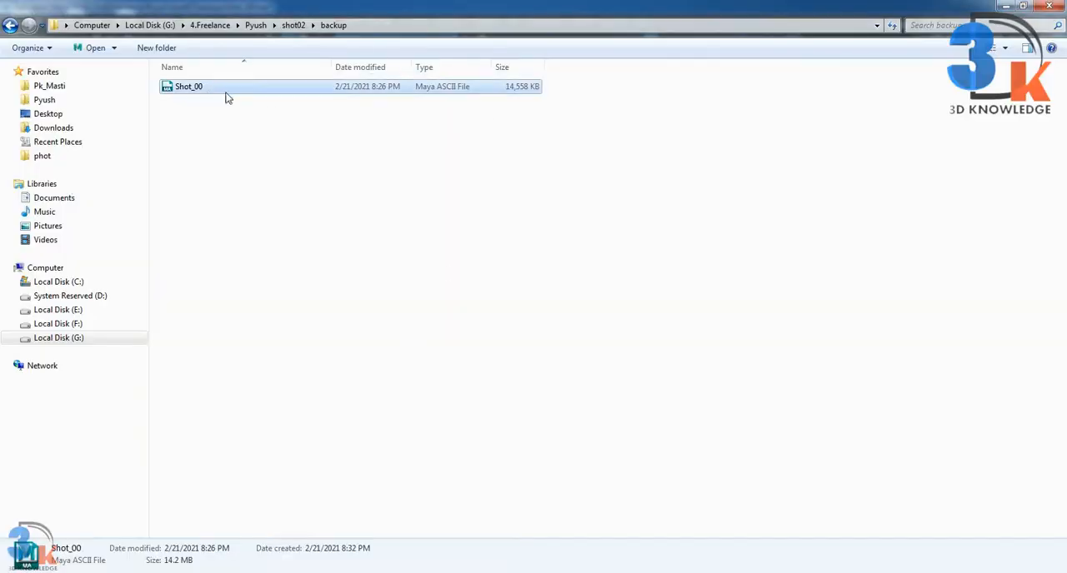
click(467, 203)
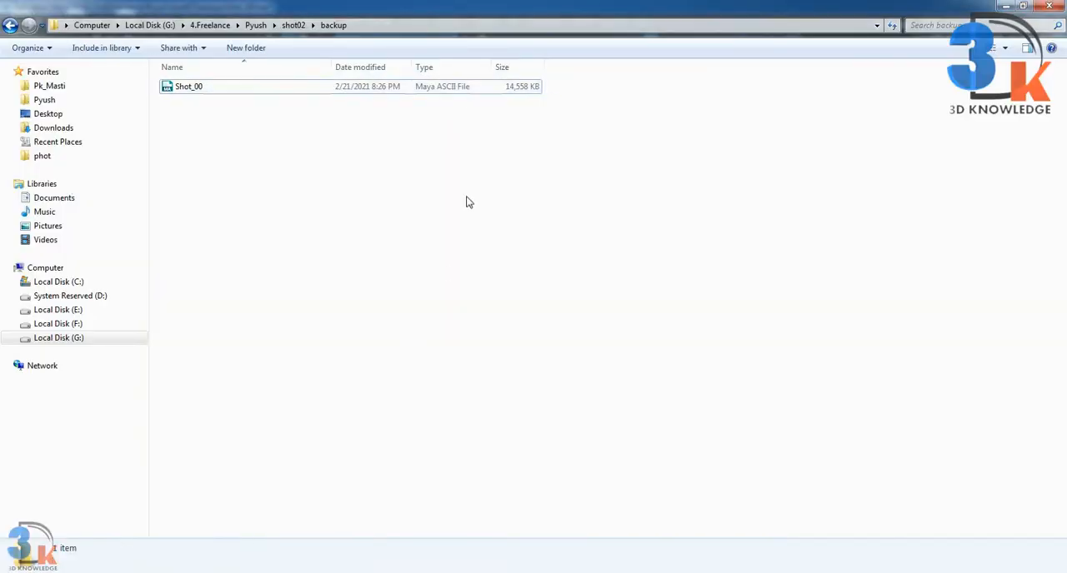
click(487, 90)
right_click(488, 90)
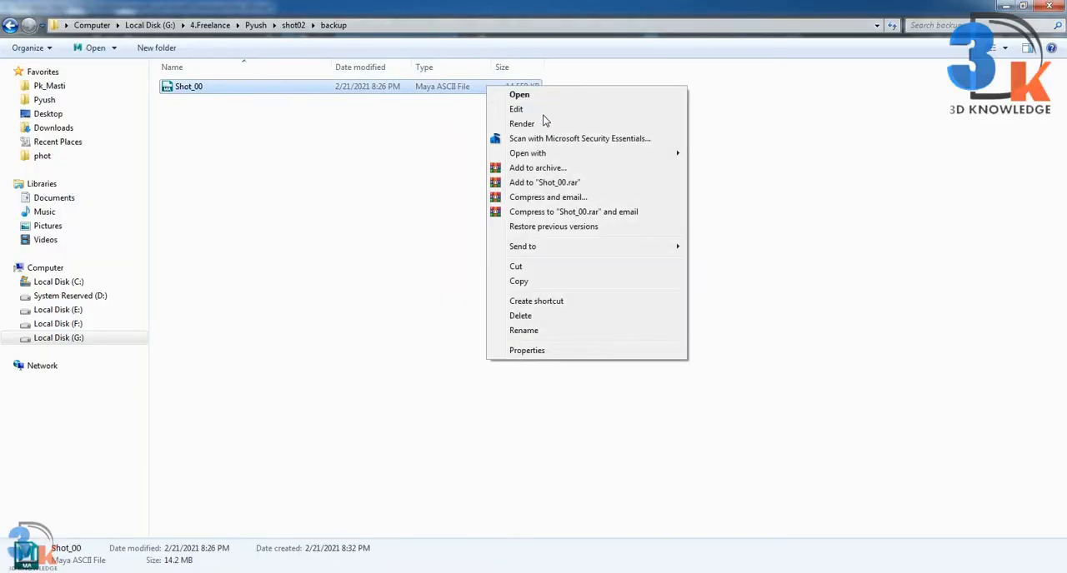
mouse_move(550, 154)
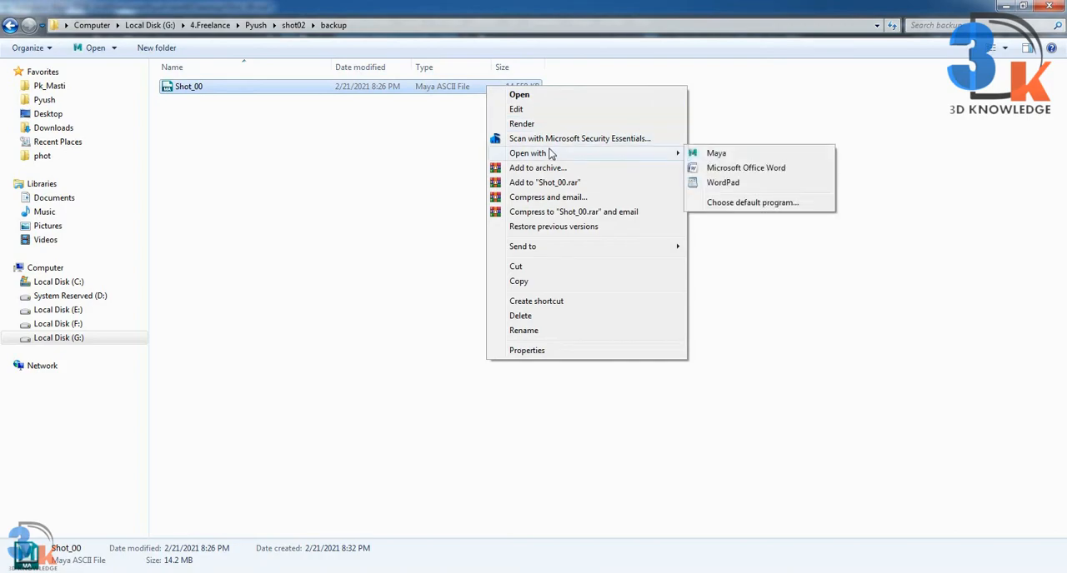
click(739, 167)
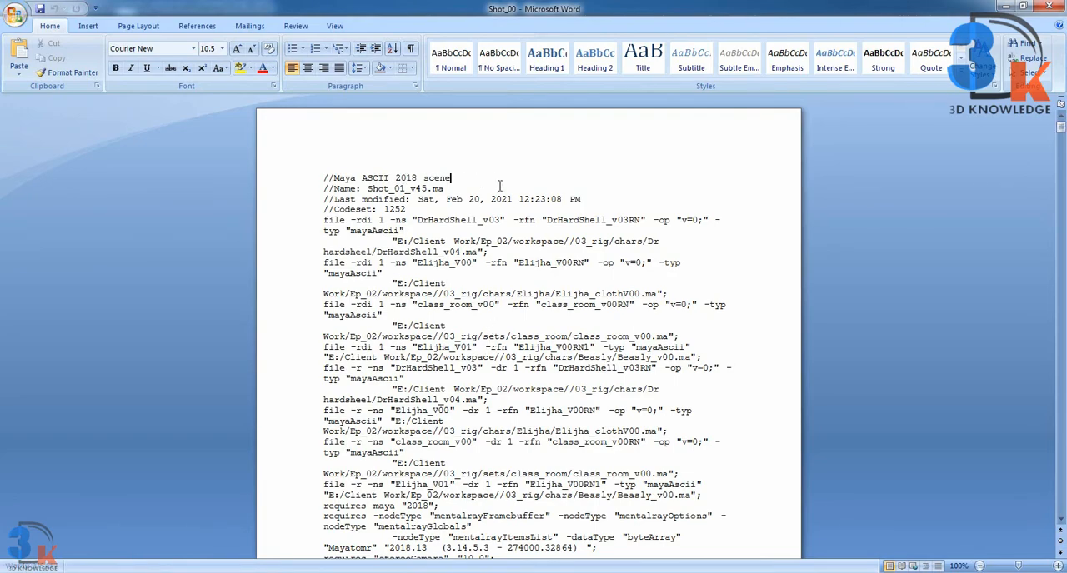
Step: Find the first occurrence of "nan" in the scene file's text and replace it with 0
scroll(500, 185, down, 1)
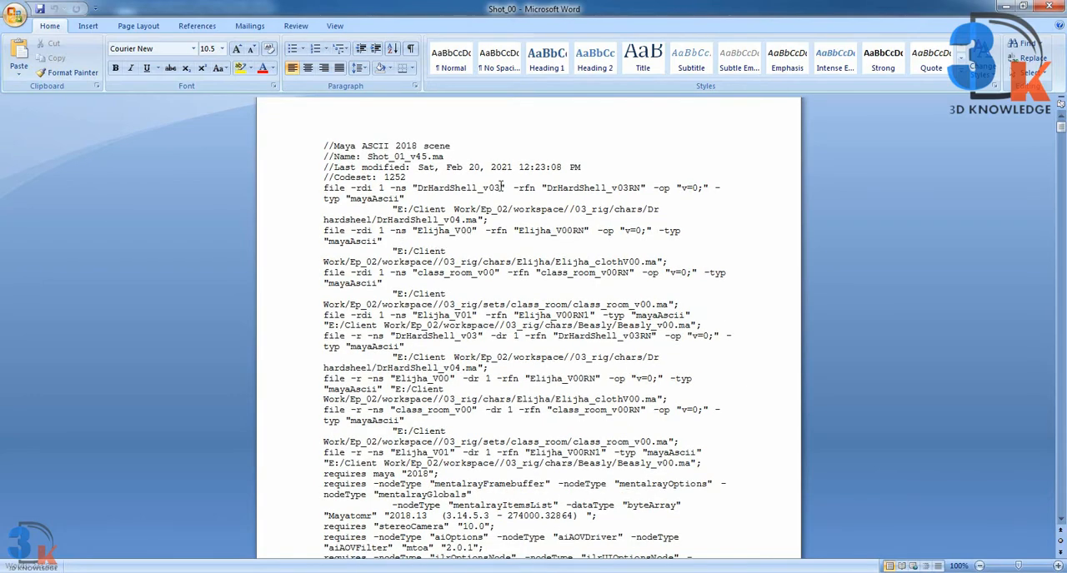
key(ctrl+f)
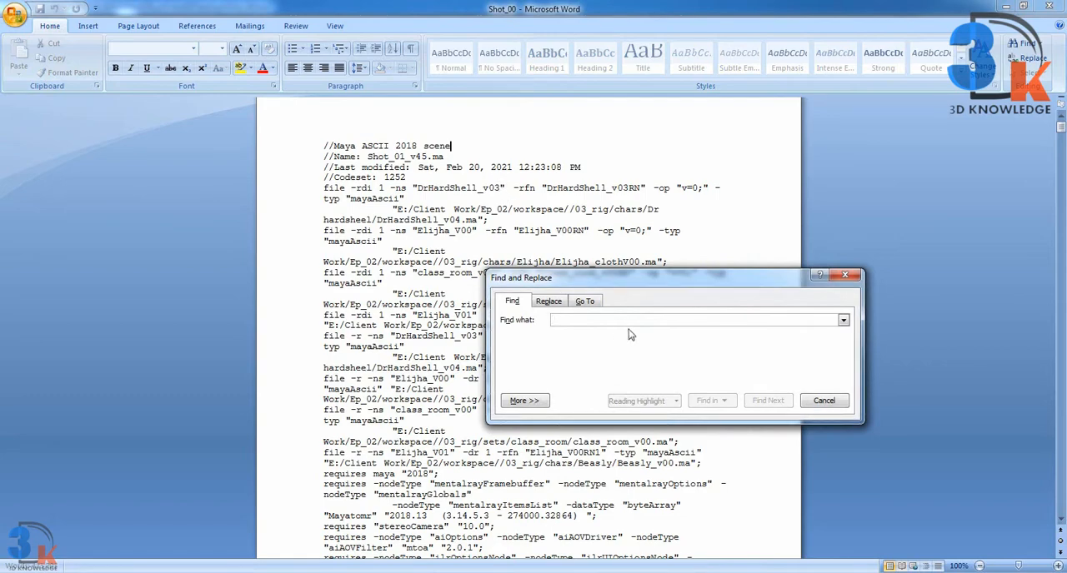
text(nan)
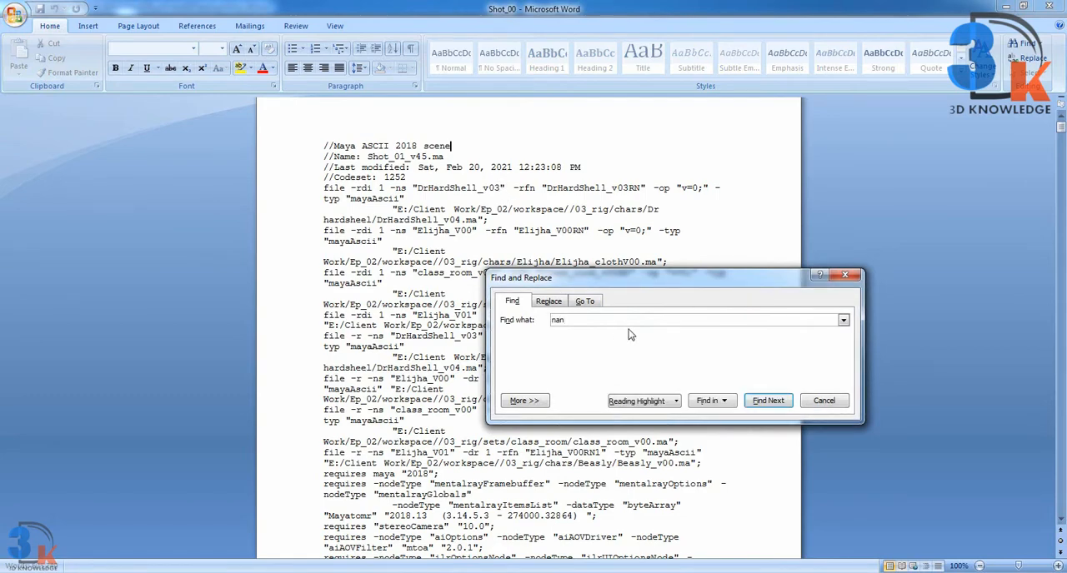
key(Return)
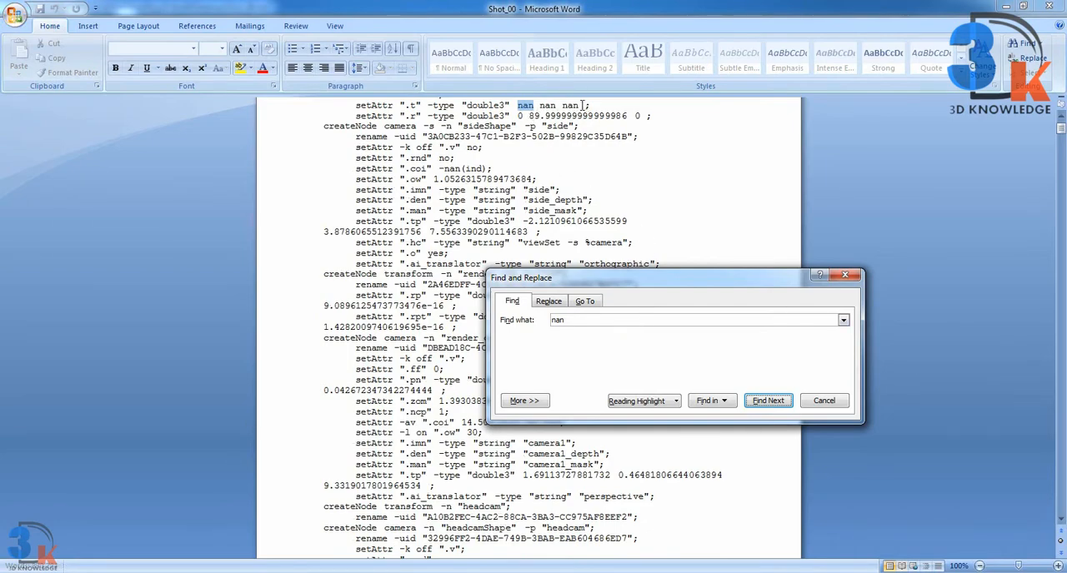
click(547, 303)
click(572, 361)
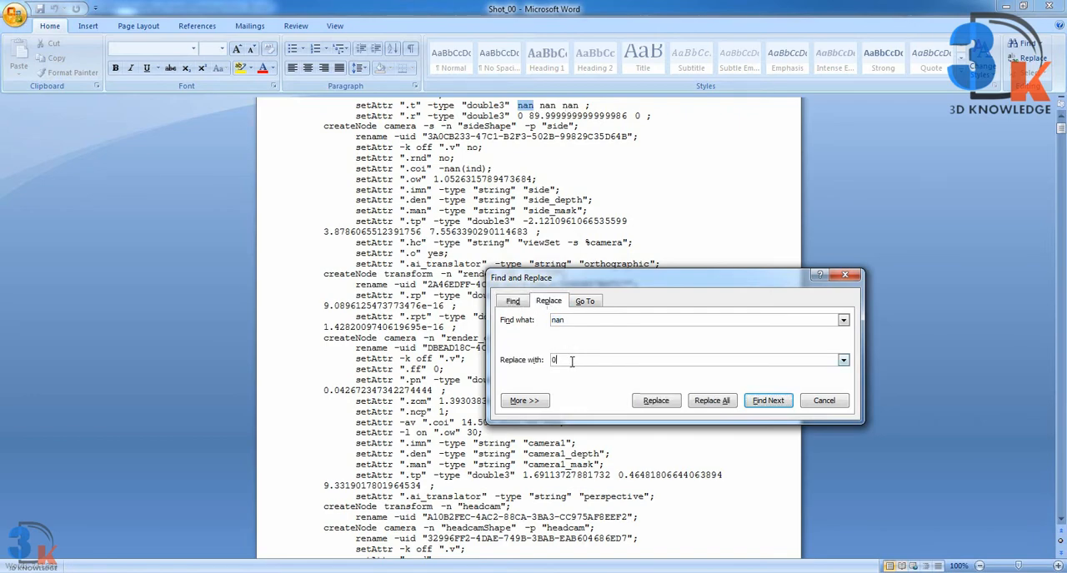
text(0)
click(662, 408)
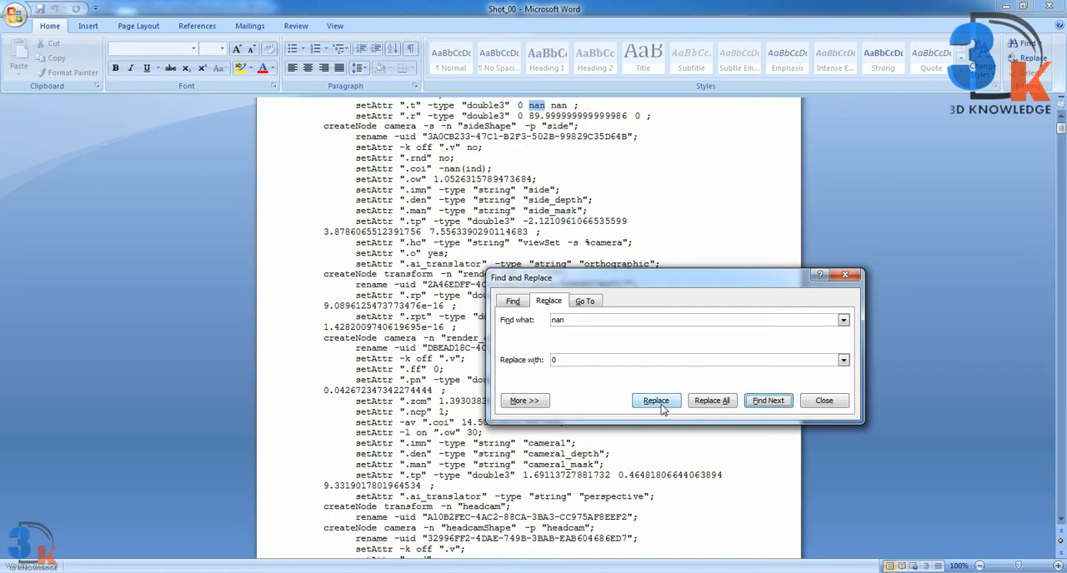
Step: Replace the remaining "nan" values in the side camera's .t attribute and the "nan(ind)" in its .coi attribute with 0
click(662, 406)
click(661, 406)
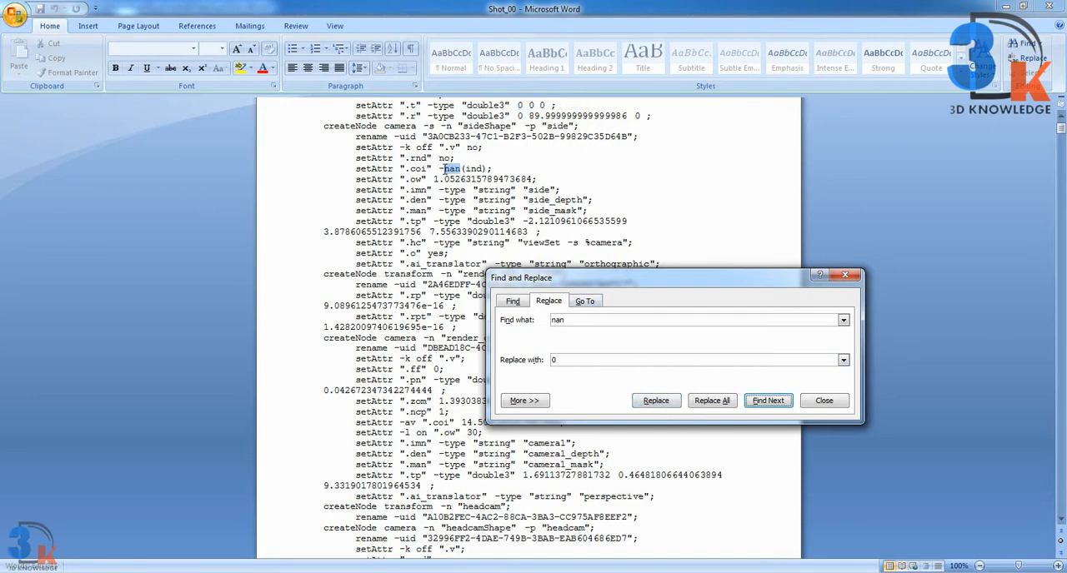
click(462, 169)
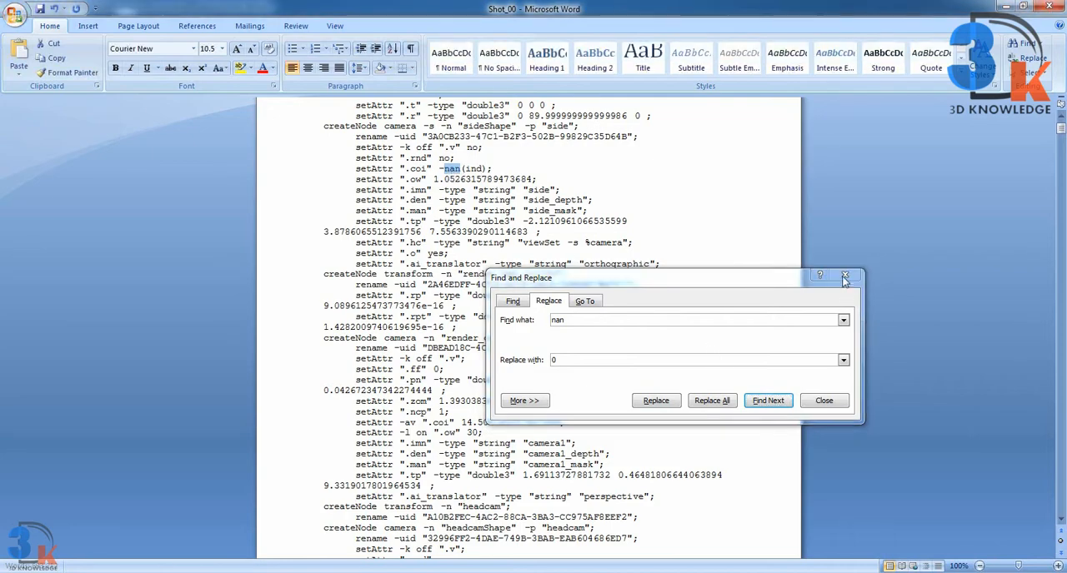
mouse_move(493, 170)
mouse_down()
mouse_move(454, 171)
mouse_move(491, 173)
mouse_up()
click(490, 170)
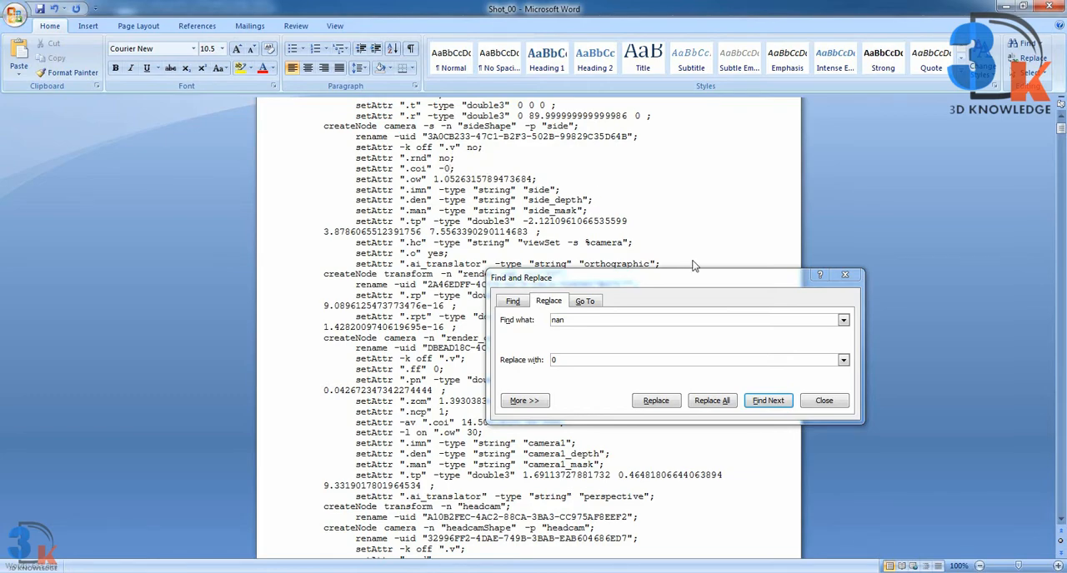
click(845, 276)
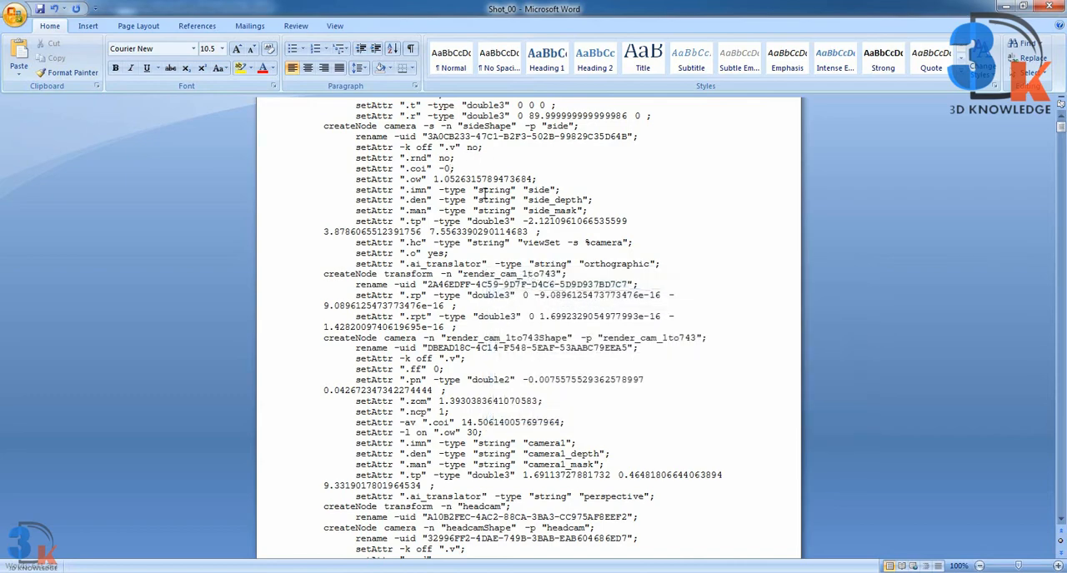
Step: Search the scene text again for any leftover "nan" and close the search dialog
scroll(521, 207, up, 1)
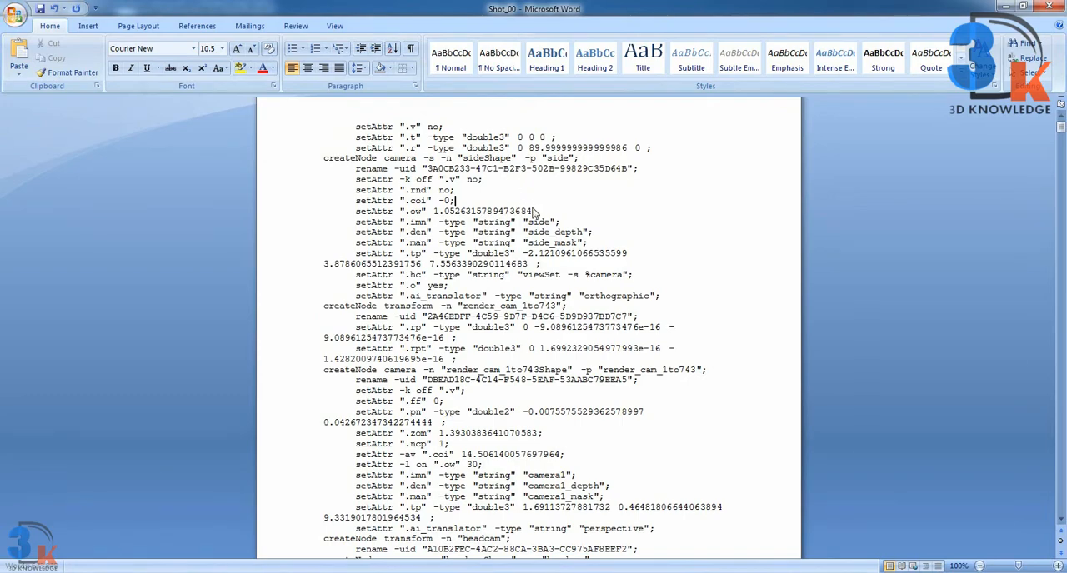
key(ctrl+f)
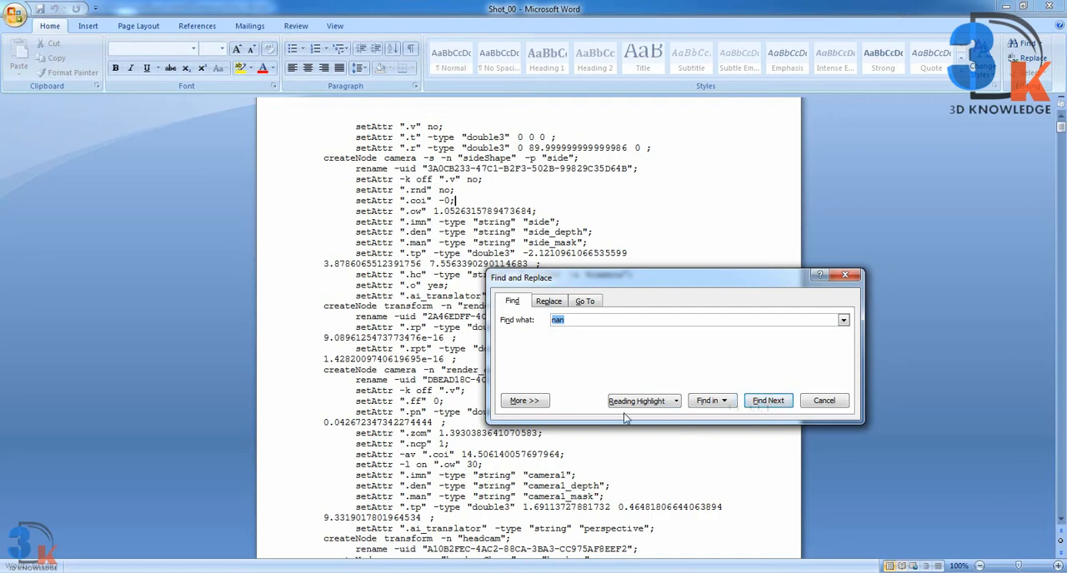
click(511, 302)
click(763, 405)
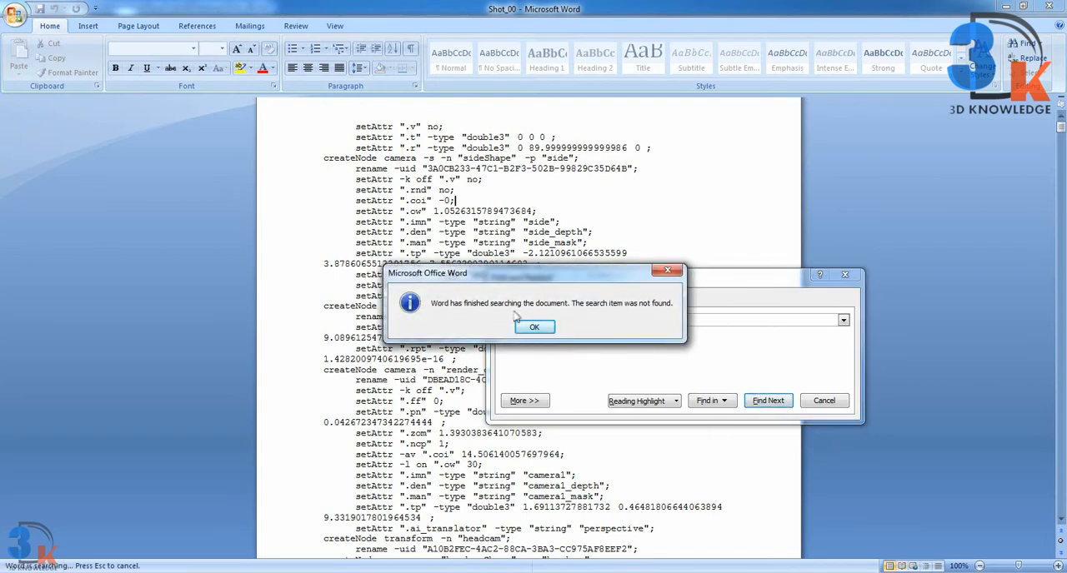
click(533, 328)
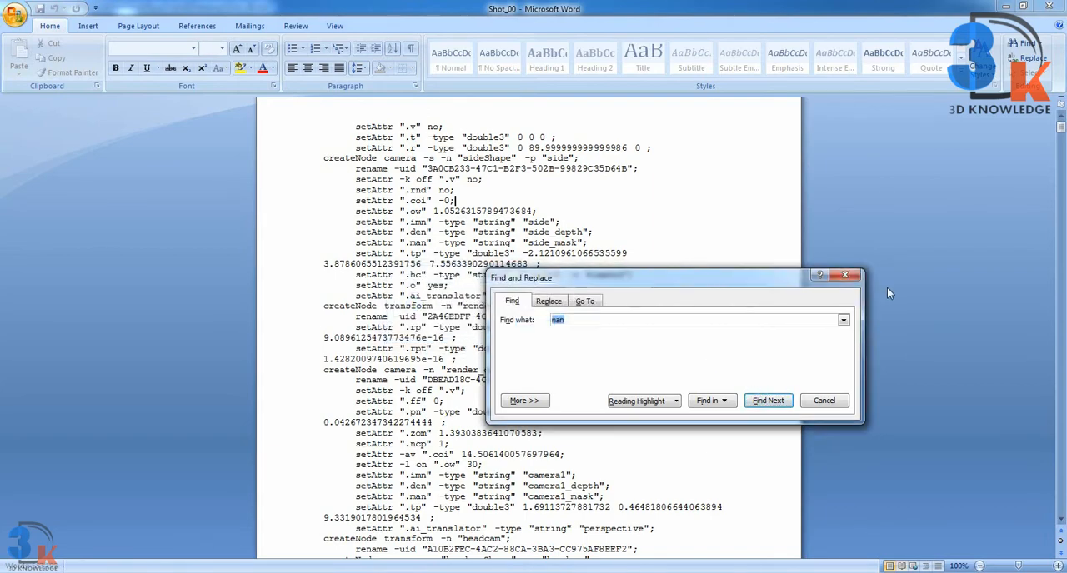
click(853, 276)
click(709, 234)
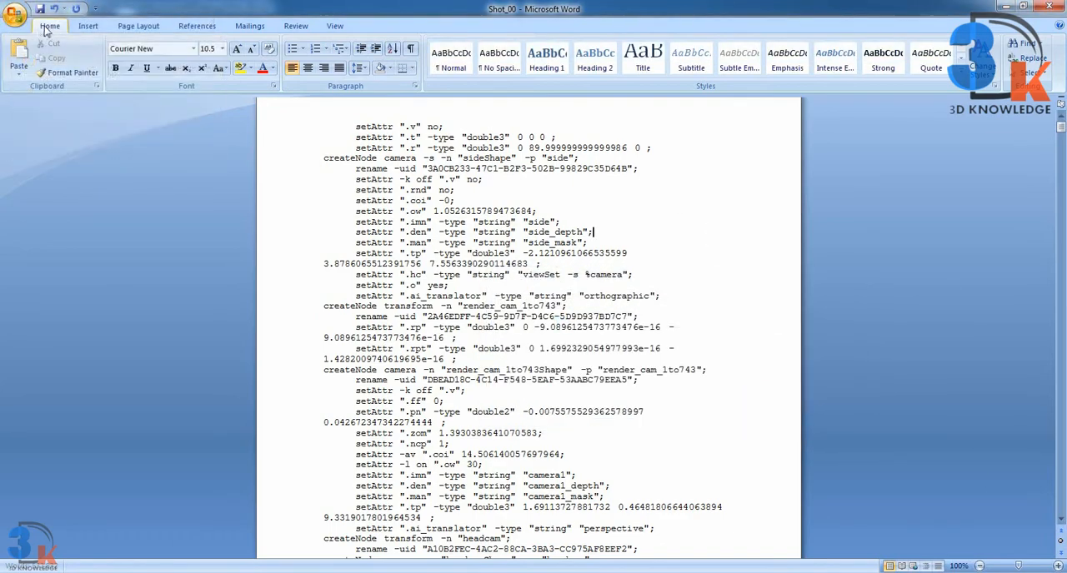
Step: Save Shot_00 in Plain Text format and close the document
click(16, 26)
click(50, 106)
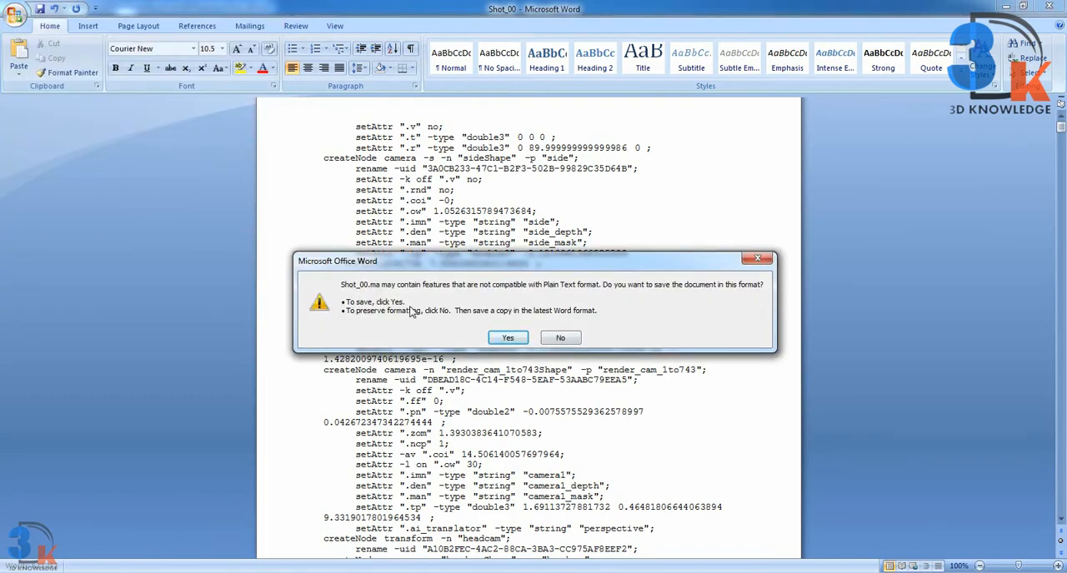
click(510, 338)
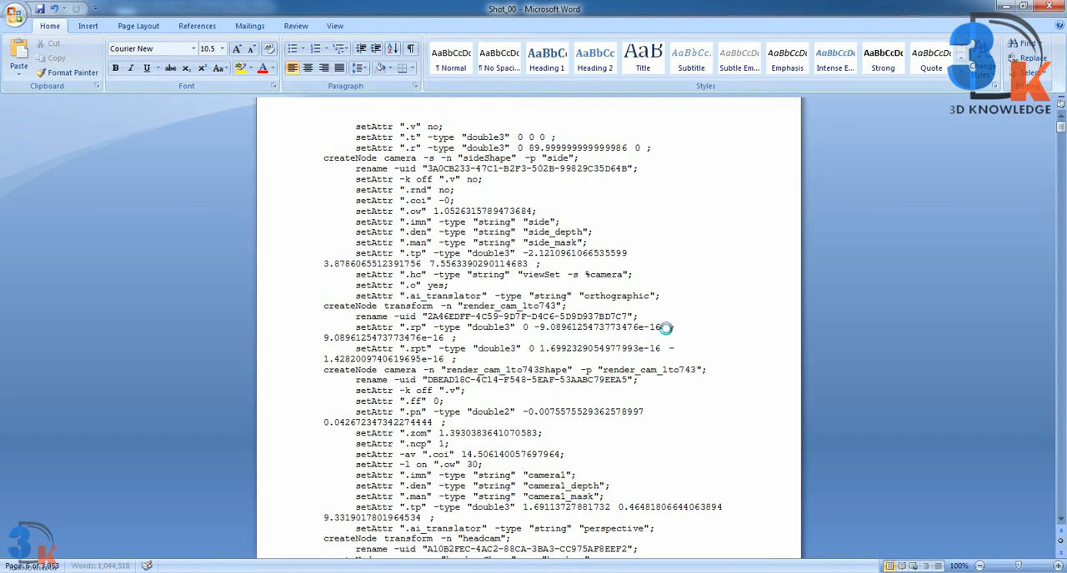
scroll(665, 328, down, 12)
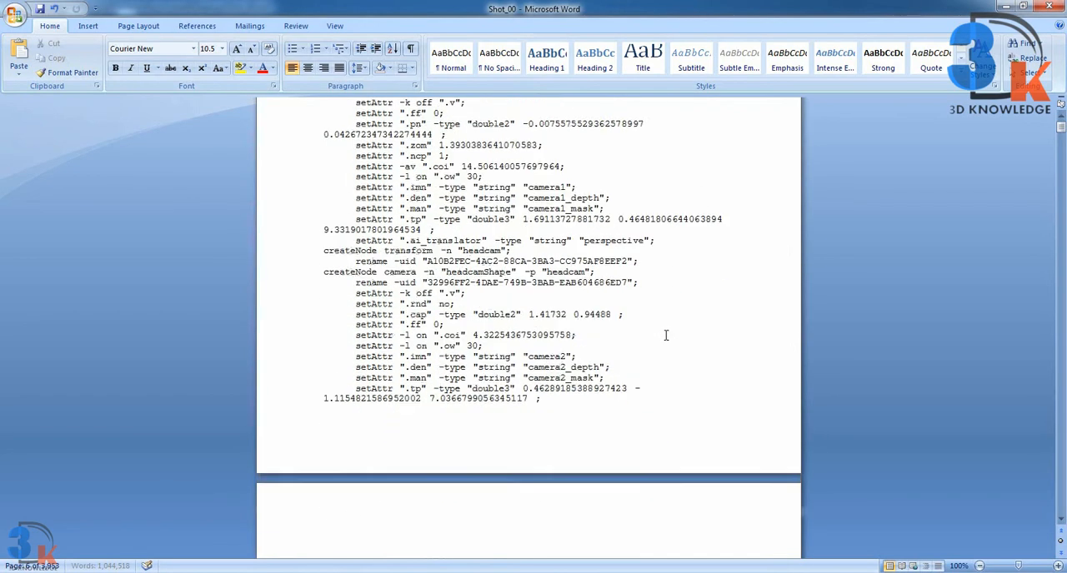
scroll(665, 335, up, 5)
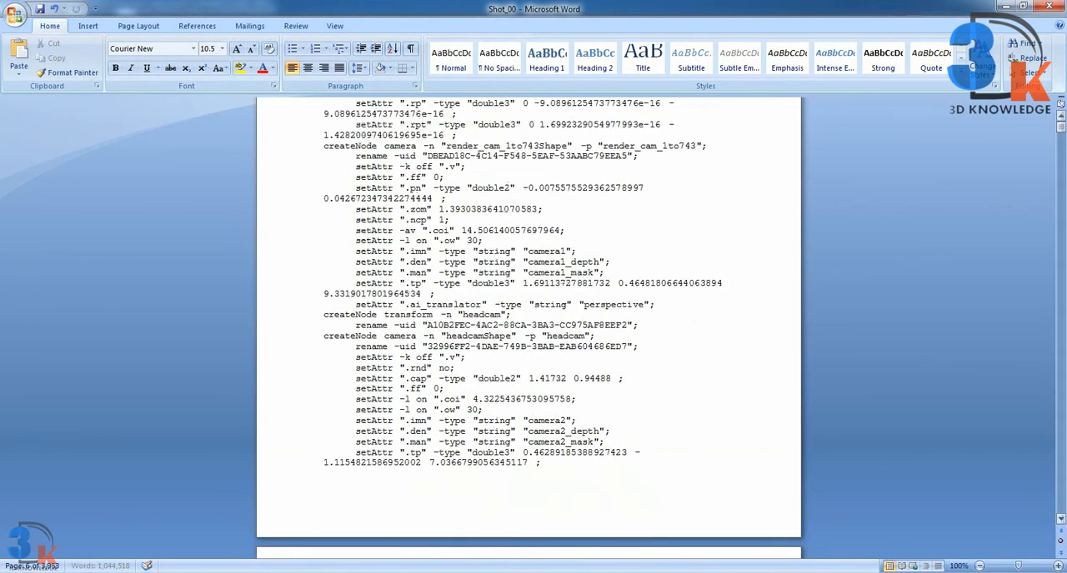
drag(1062, 131, 1031, 119)
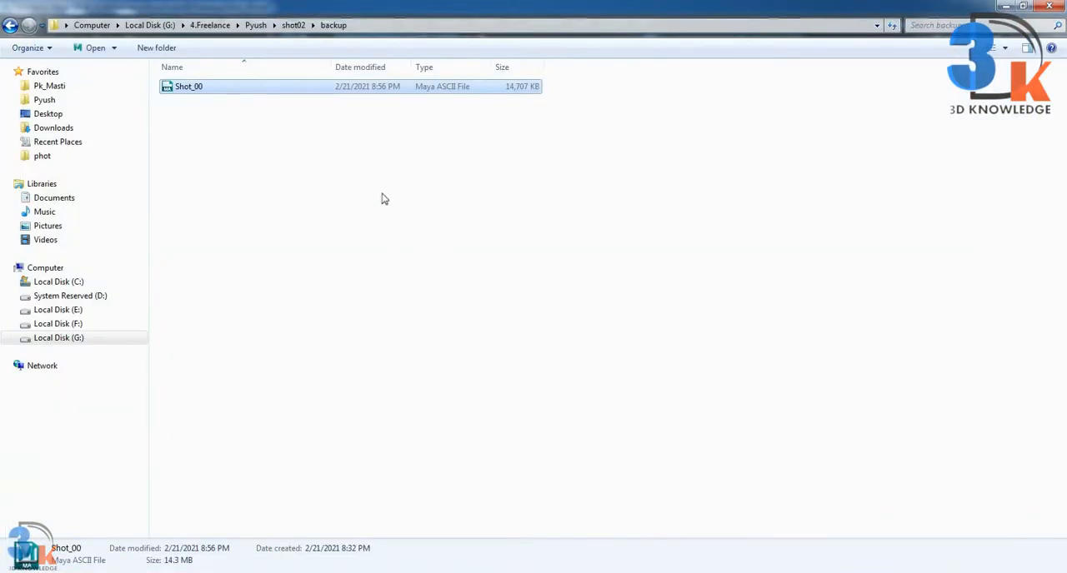
click(371, 202)
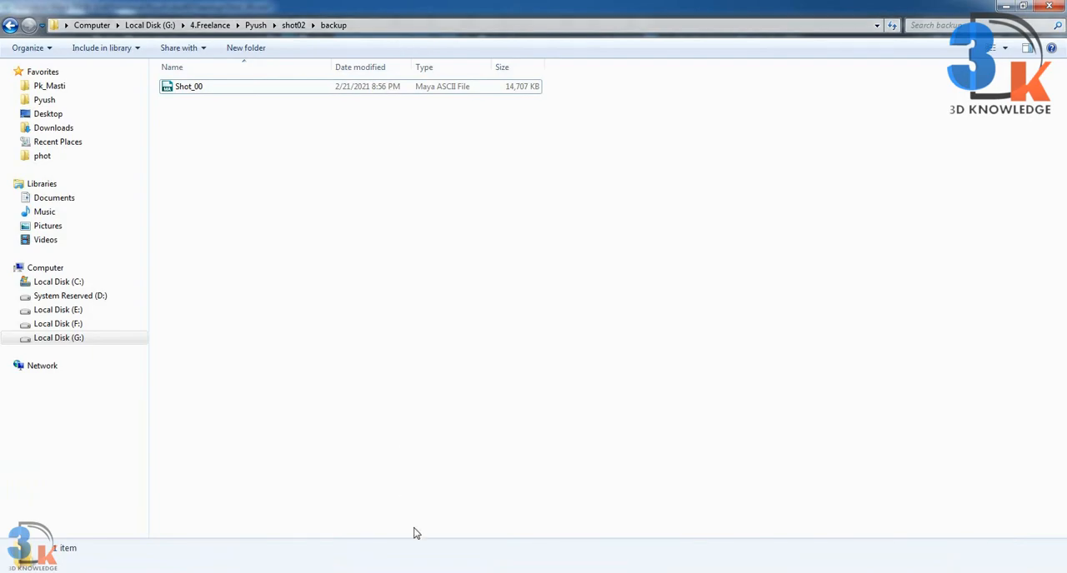
Step: Switch to Maya and open Shot_00.ma from the backup folder again without saving changes to the current scene
click(525, 512)
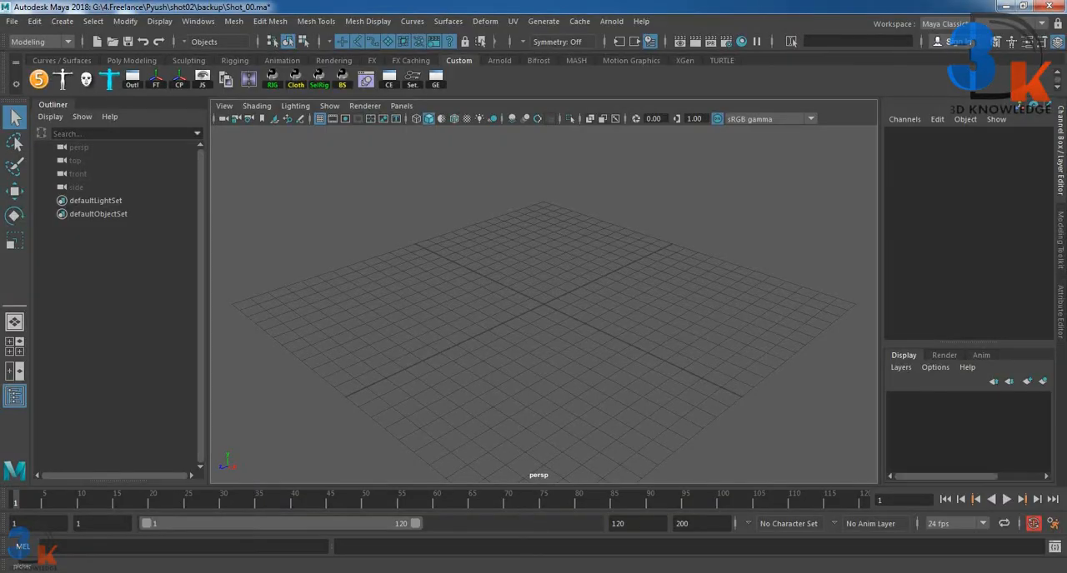
click(12, 21)
click(33, 57)
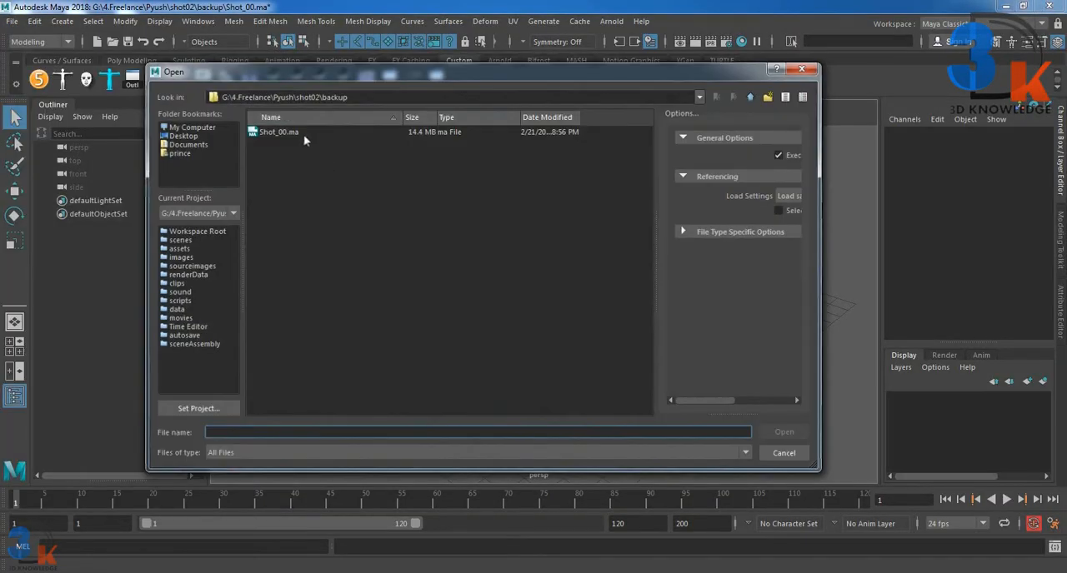
click(783, 433)
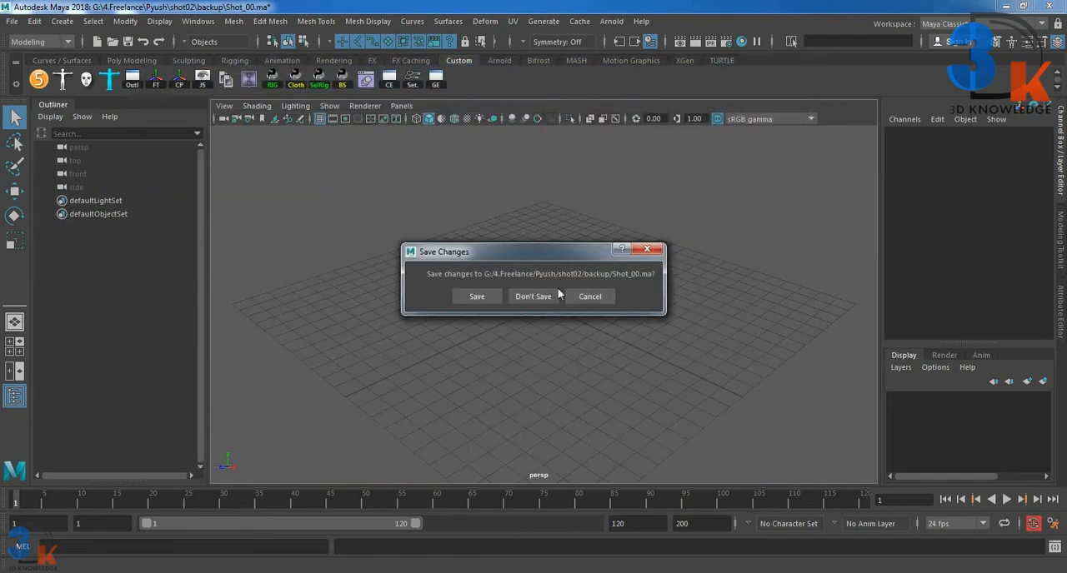
click(542, 299)
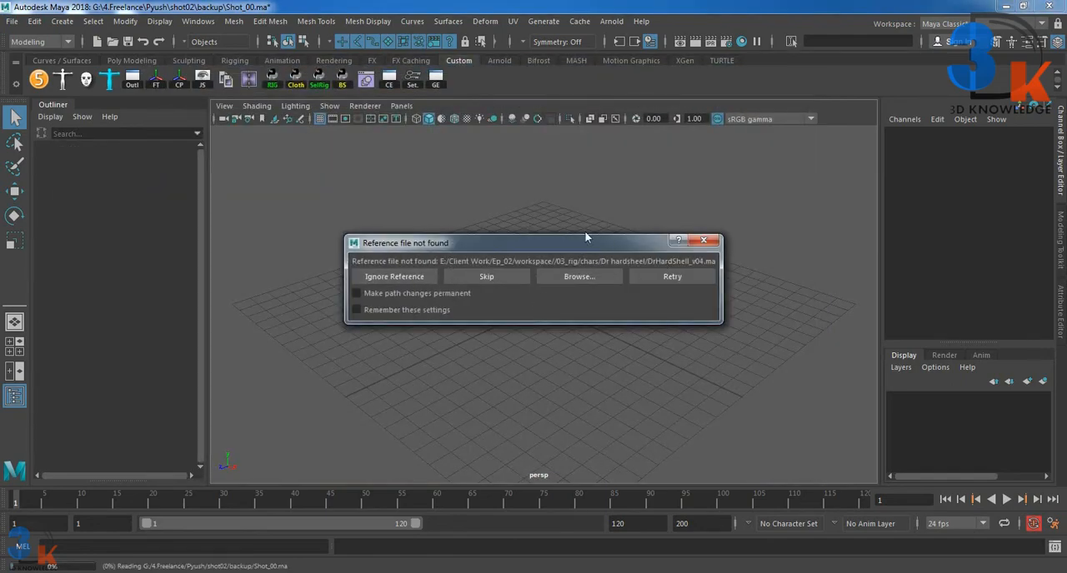
Step: Skip the missing reference files while the scene loads and dismiss the notice about reading errors
click(496, 273)
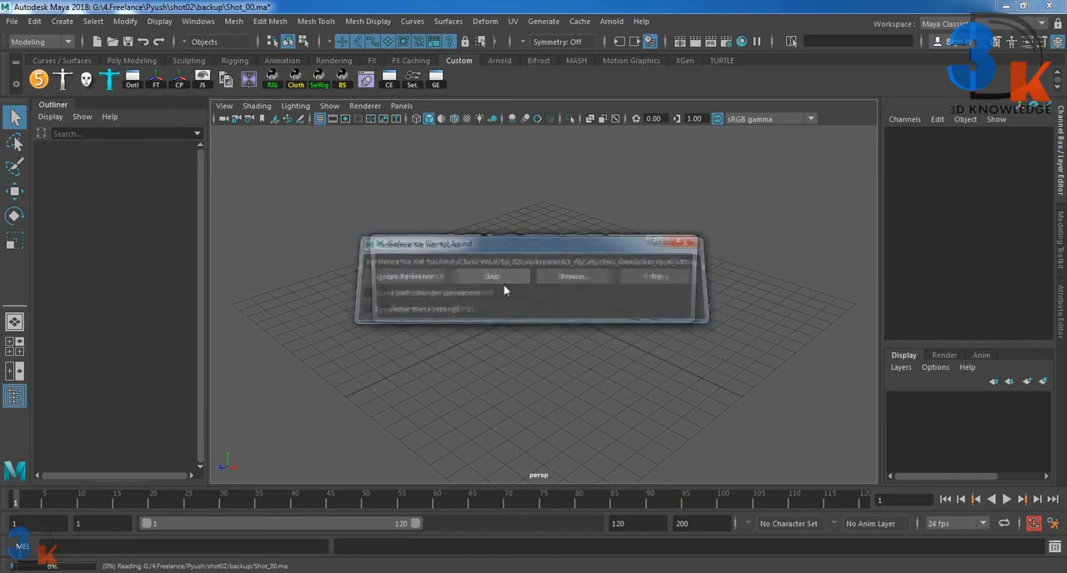
click(499, 282)
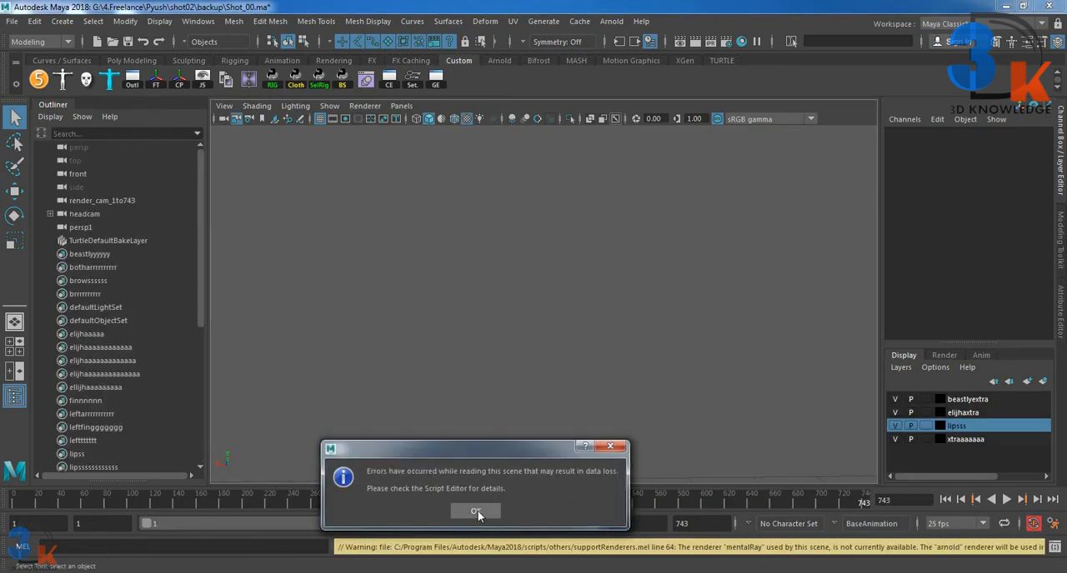
click(476, 512)
scroll(87, 287, down, 6)
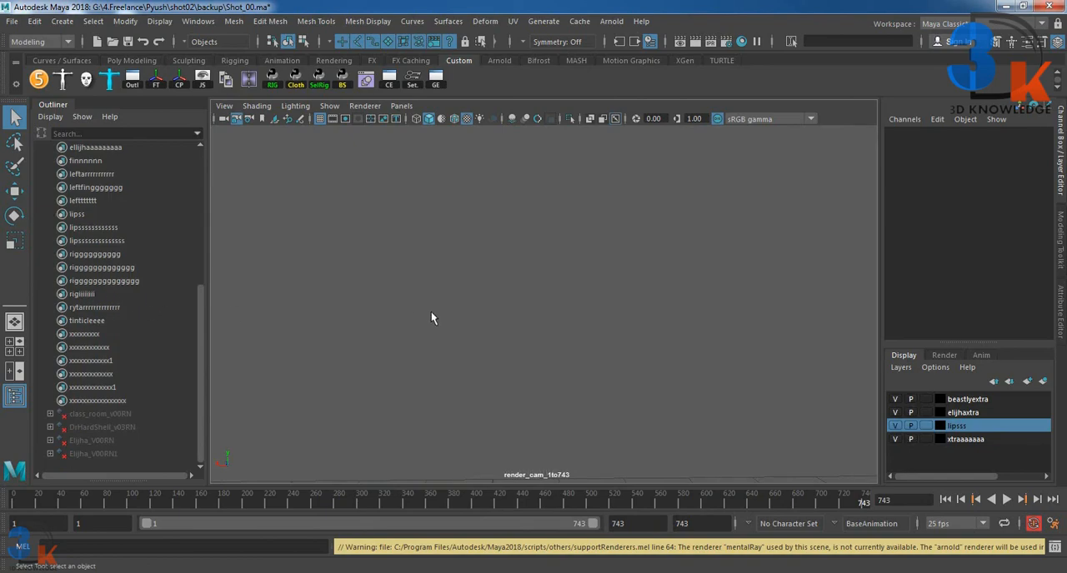